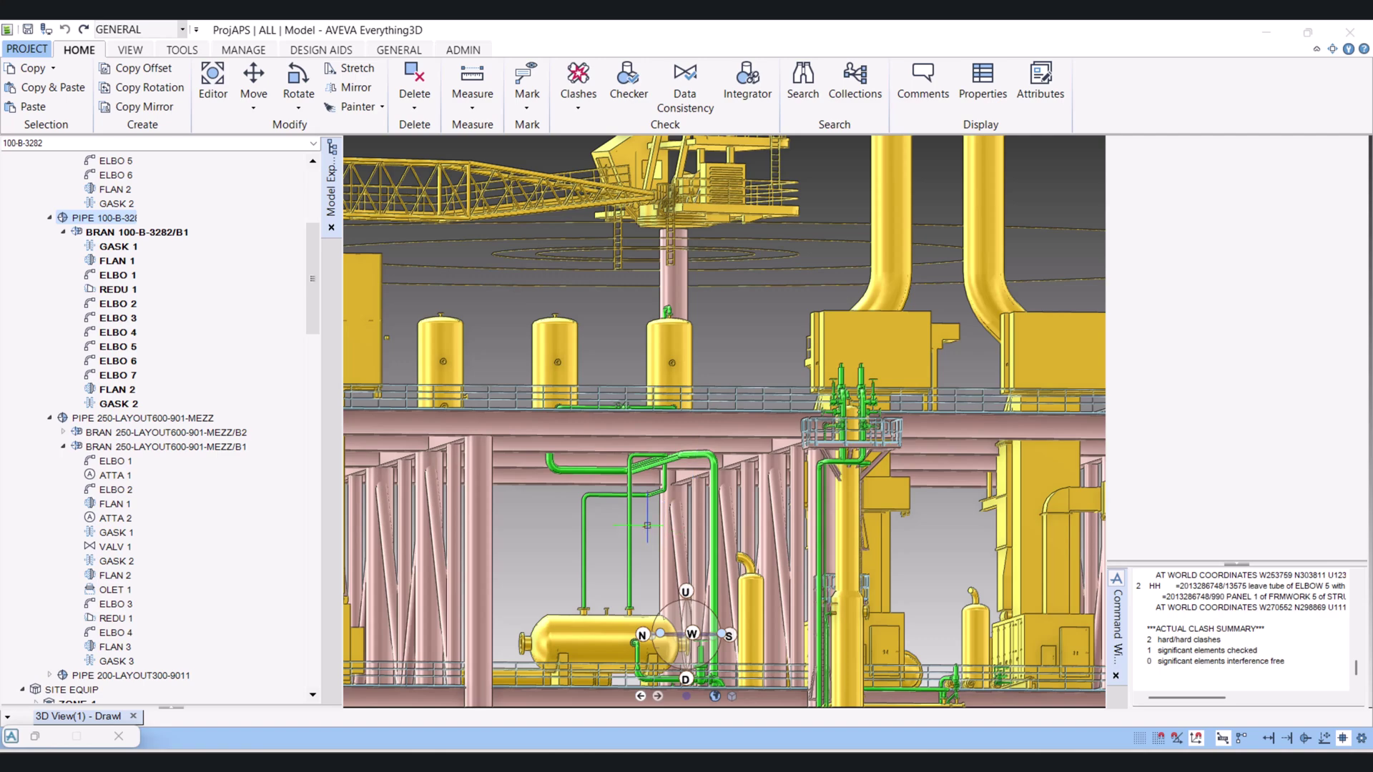
Make pipe 100-B-3282 current, keeping the GENERAL discipline, and clash-check it with Check CE.
{"action": "scroll", "coordinate": [647, 526], "scroll_direction": "up", "scroll_amount": 4}
{"action": "scroll", "coordinate": [649, 527], "scroll_direction": "down", "scroll_amount": 3}
{"action": "scroll", "coordinate": [652, 532], "scroll_direction": "up", "scroll_amount": 3}
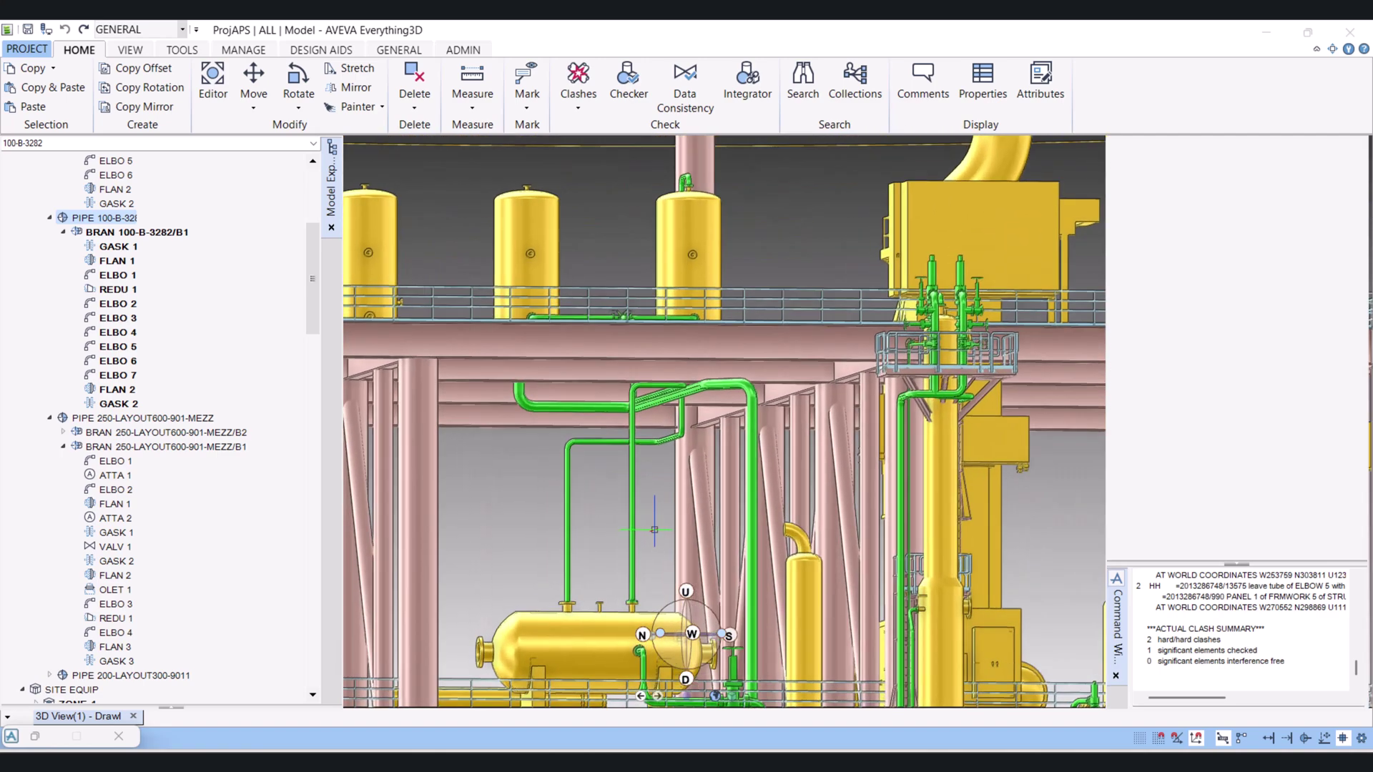
{"action": "scroll", "coordinate": [652, 532], "scroll_direction": "up", "scroll_amount": 5}
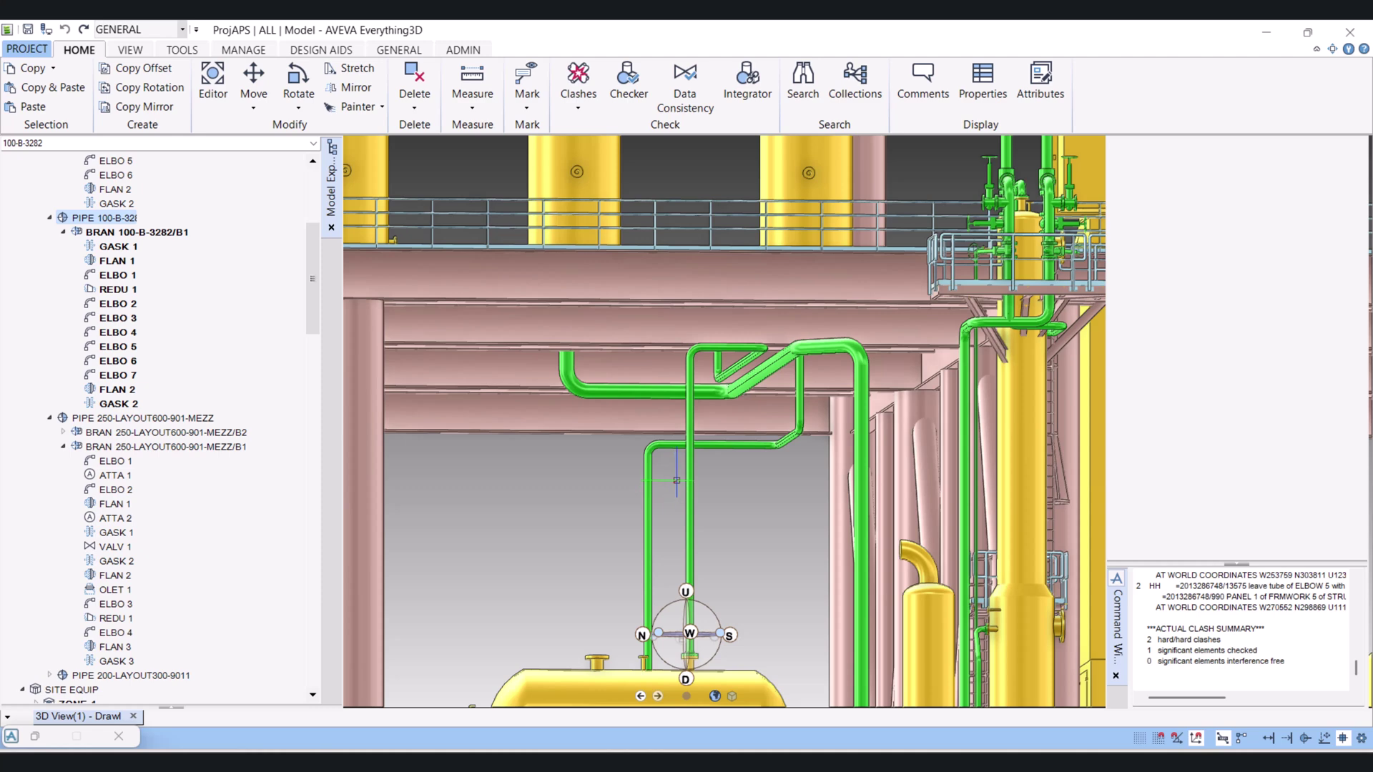
{"action": "left_click", "coordinate": [860, 357]}
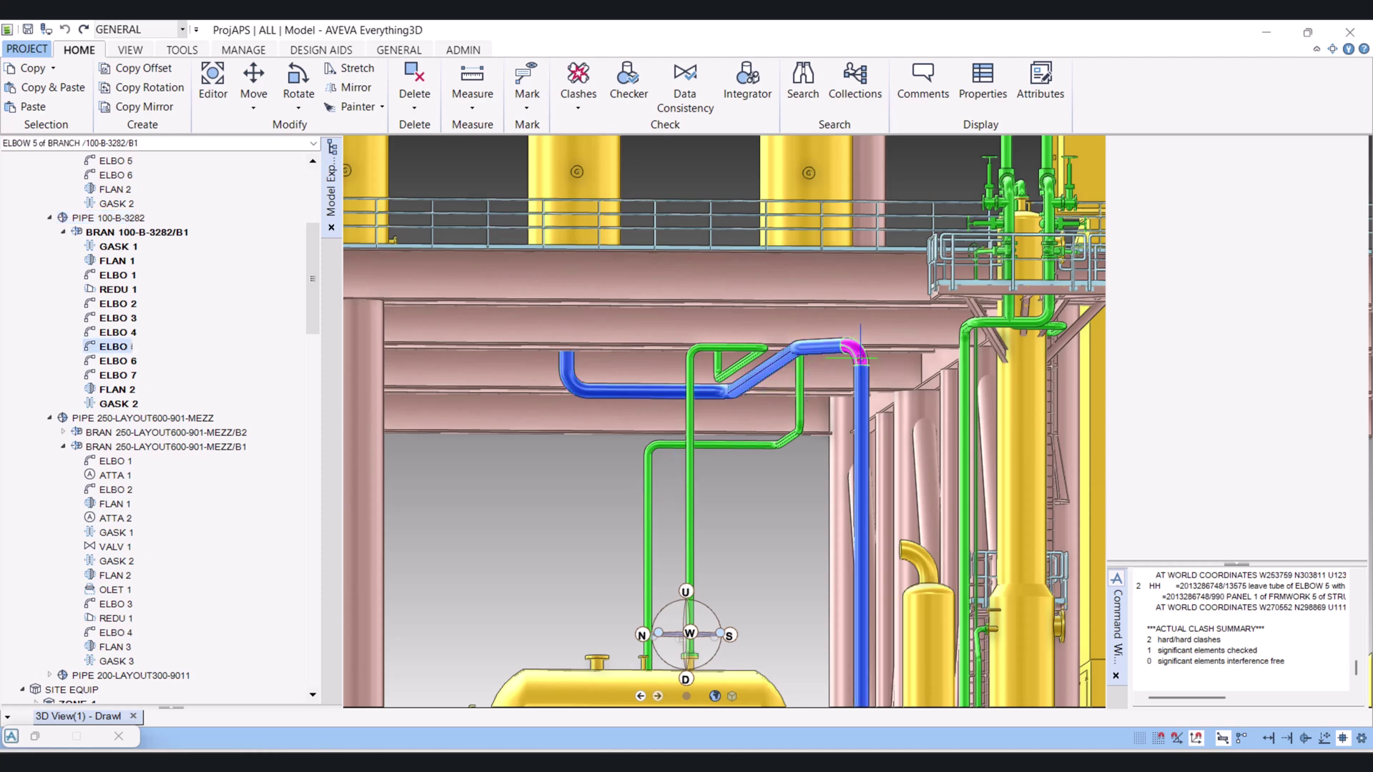
{"action": "left_click", "coordinate": [129, 222]}
{"action": "scroll", "coordinate": [114, 236], "scroll_direction": "down", "scroll_amount": 1}
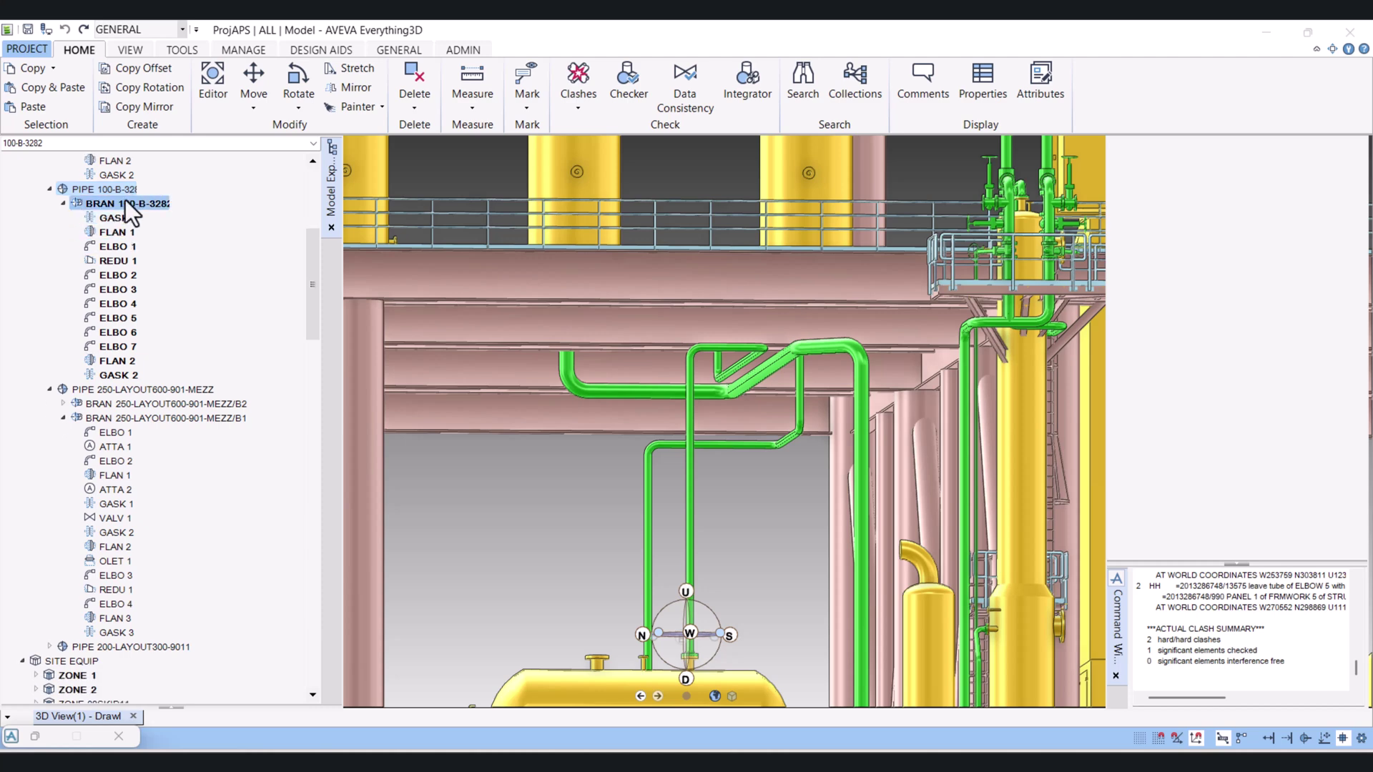
{"action": "scroll", "coordinate": [597, 347], "scroll_direction": "down", "scroll_amount": 1}
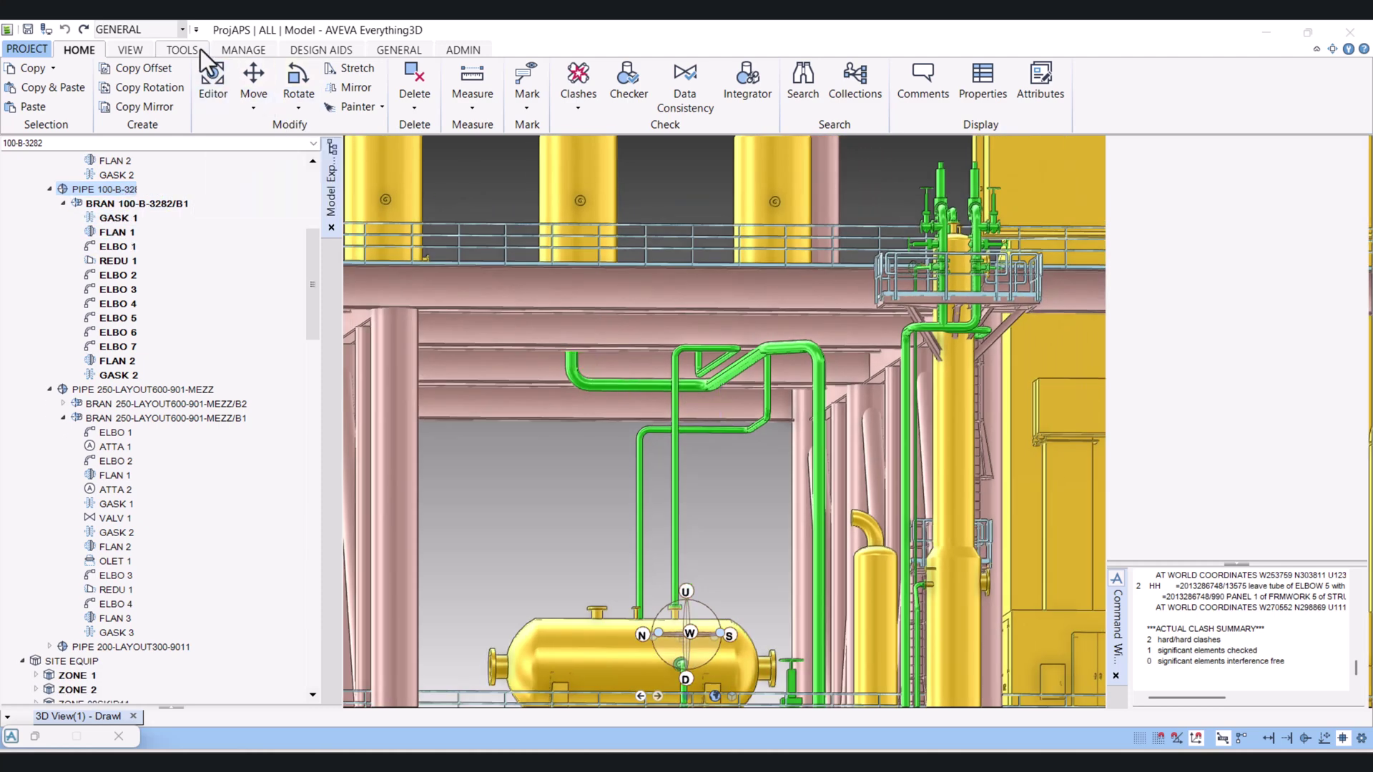
{"action": "left_click", "coordinate": [182, 33]}
{"action": "left_click", "coordinate": [103, 49]}
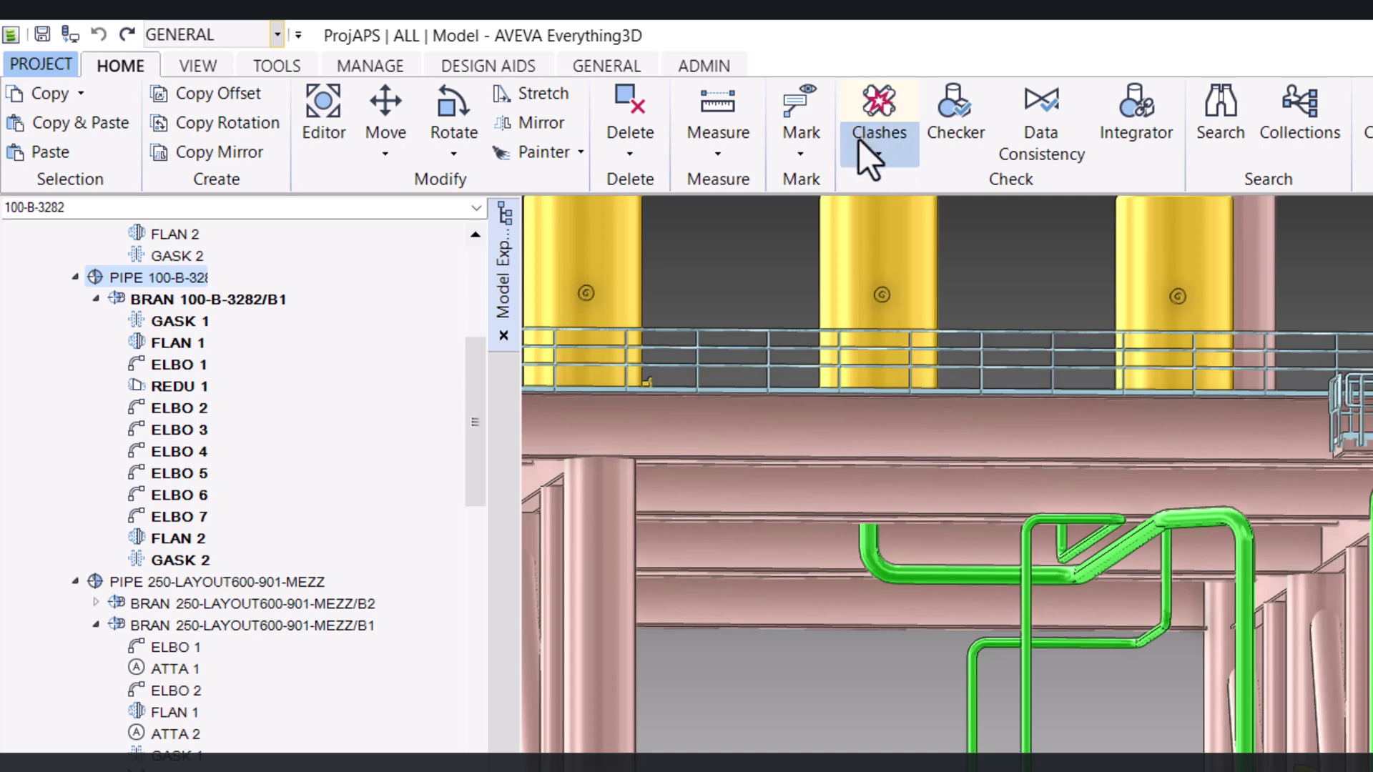
{"action": "left_click", "coordinate": [870, 158]}
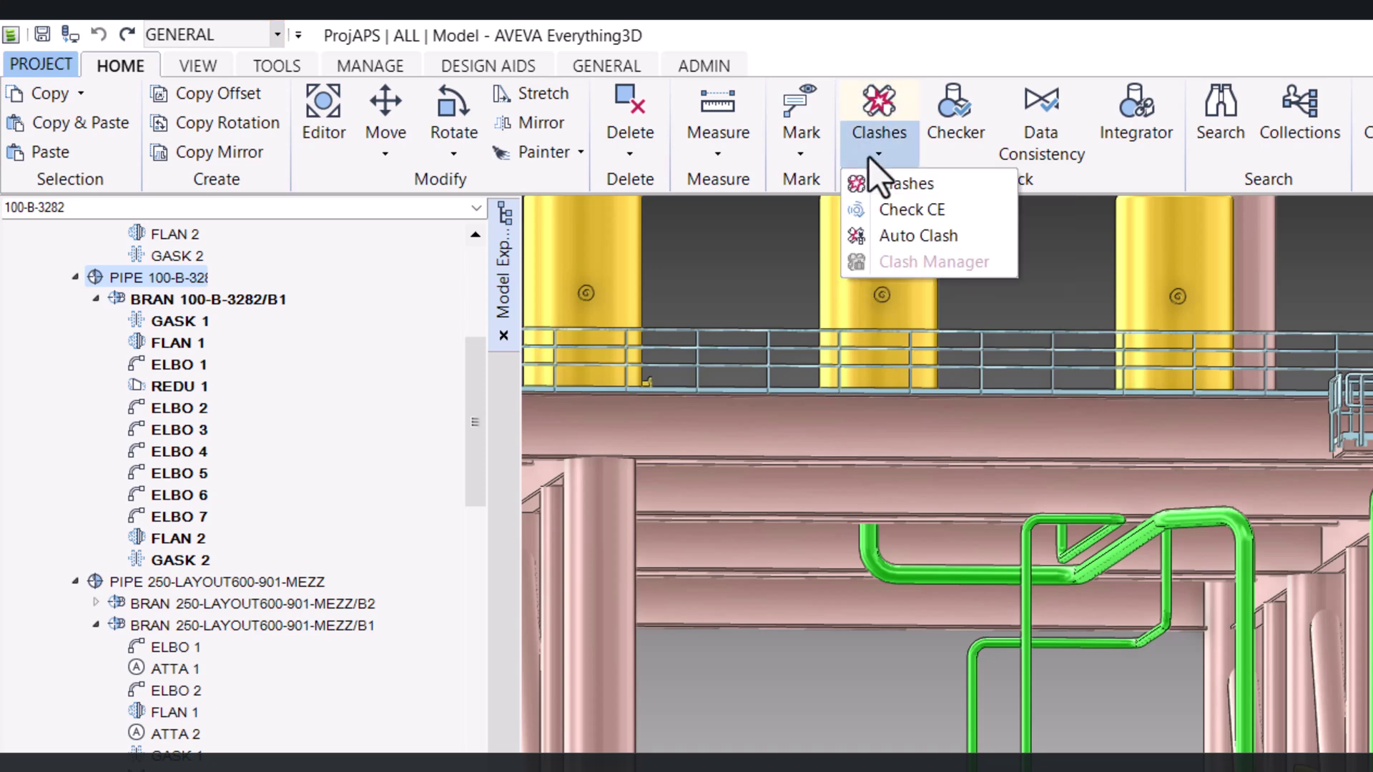
{"action": "left_click", "coordinate": [919, 217]}
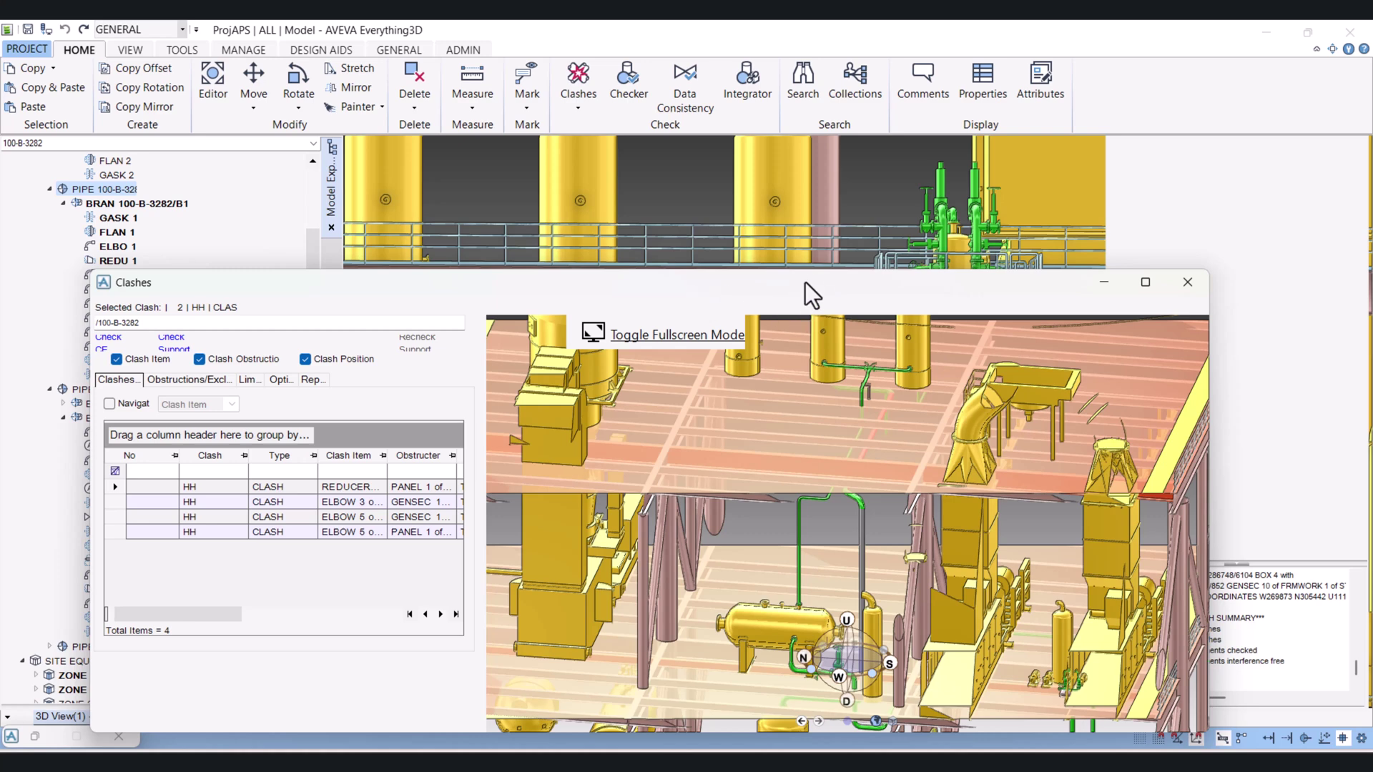
Zoom to the reducer-panel clash, orbit around it, then move to the ELBOW 3 clash.
{"action": "scroll", "coordinate": [967, 442], "scroll_direction": "down", "scroll_amount": 2}
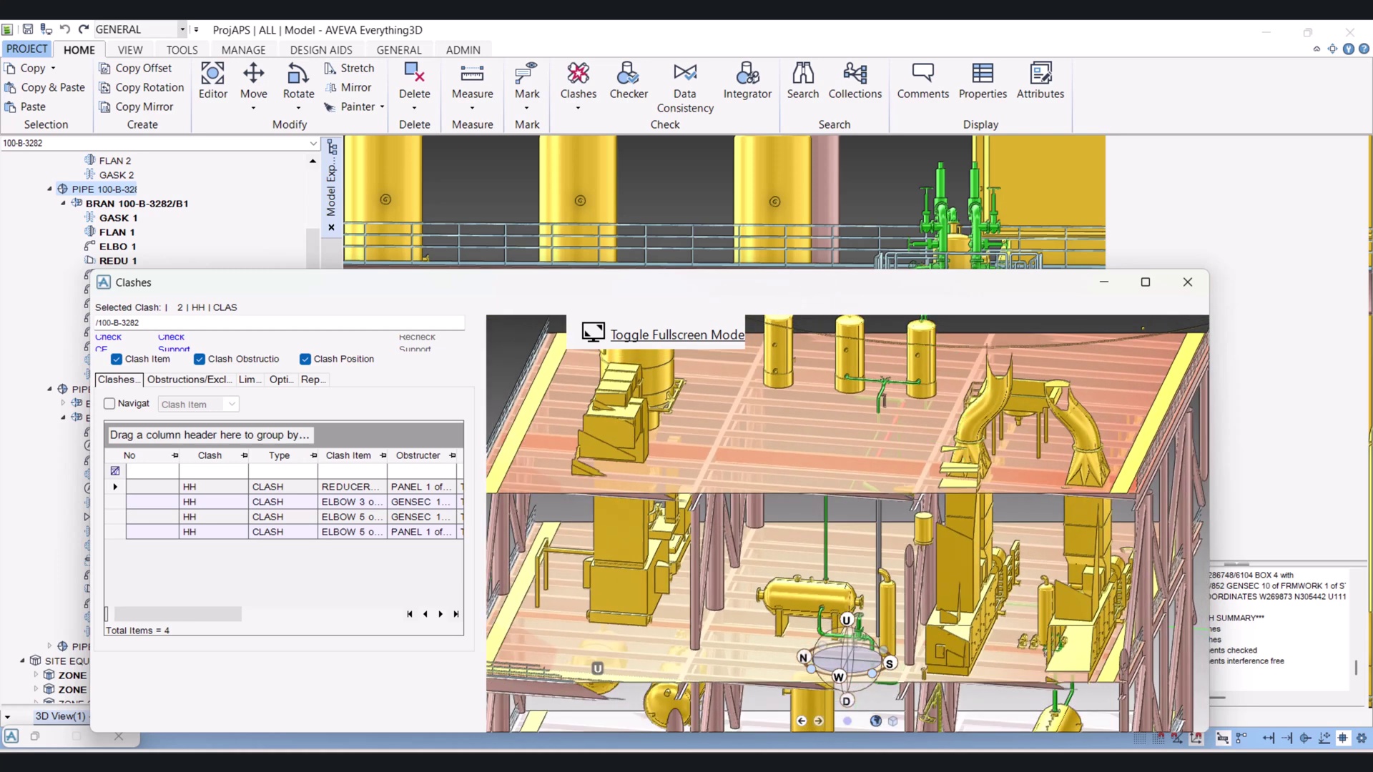
{"action": "left_click", "coordinate": [370, 499]}
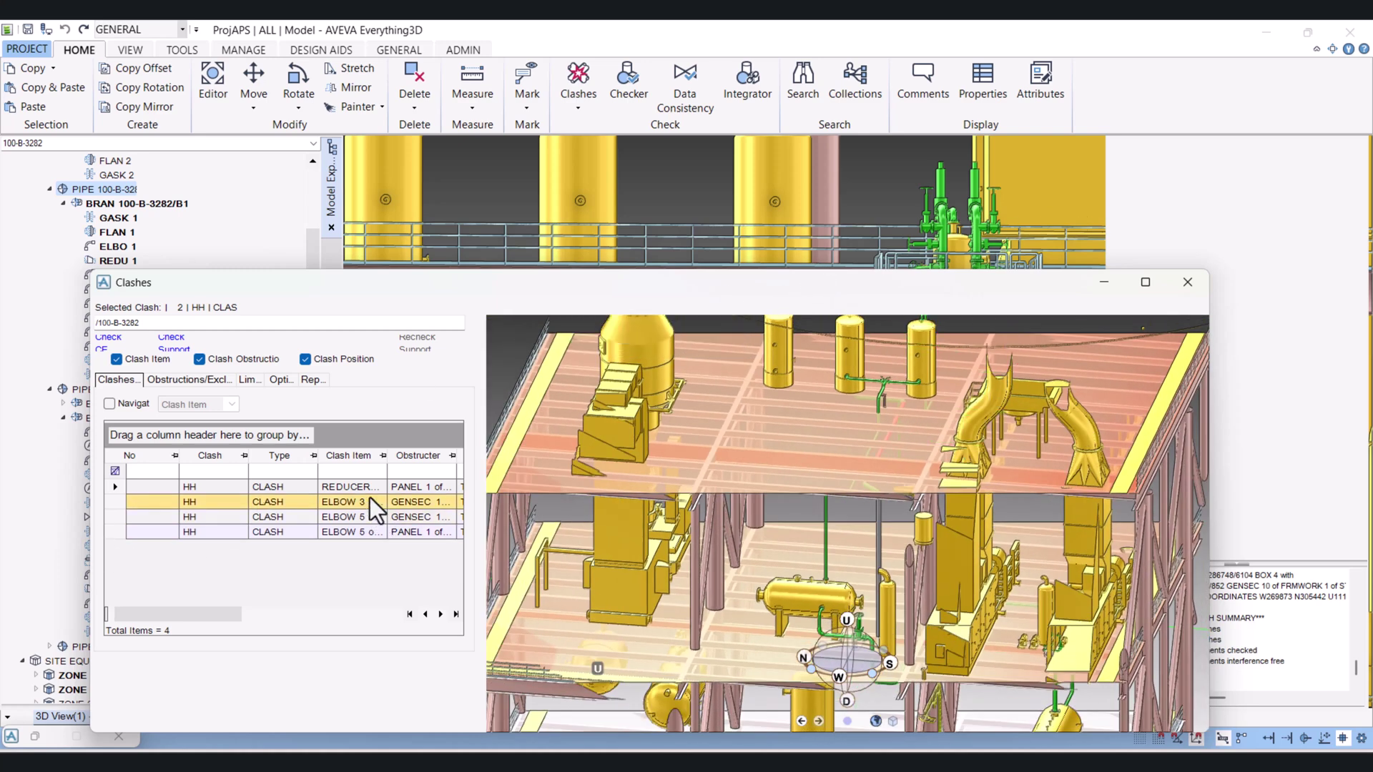
{"action": "left_click", "coordinate": [363, 492]}
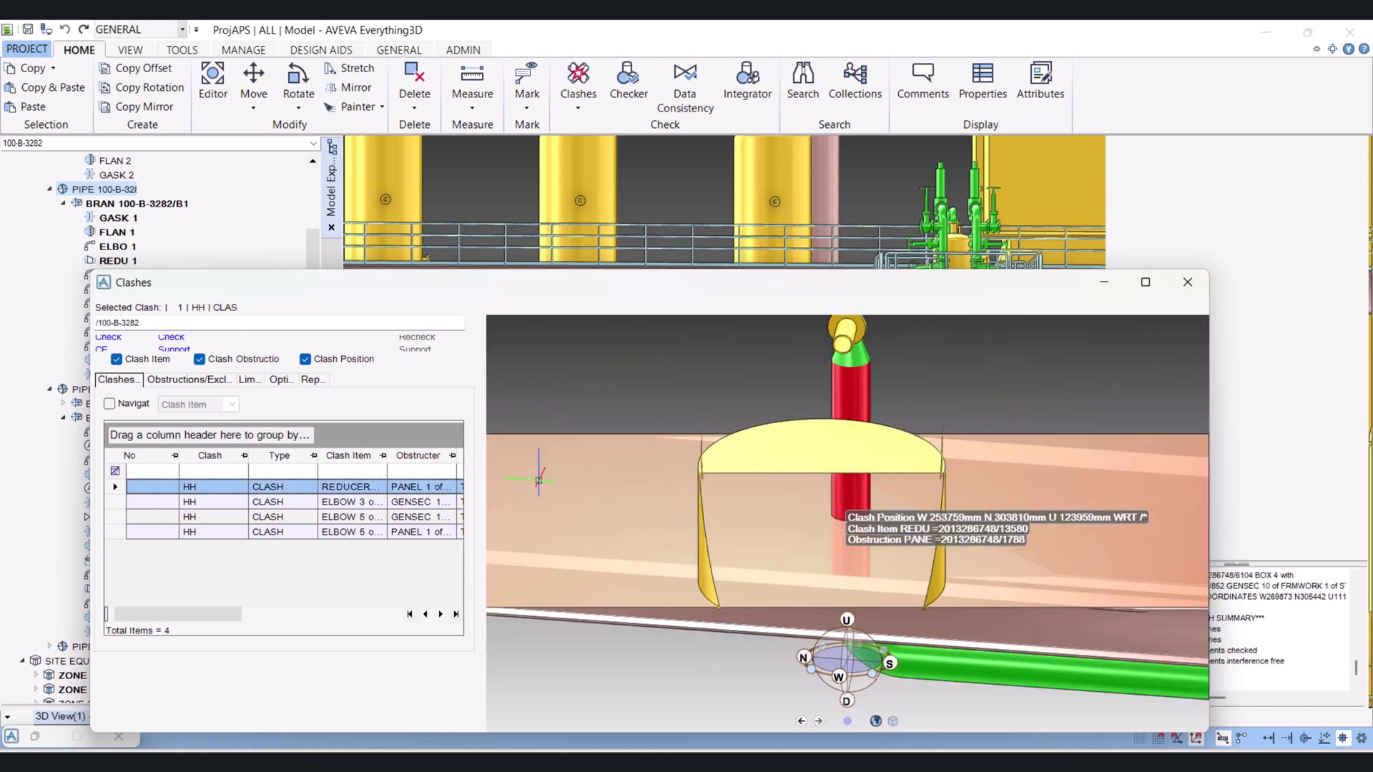
{"action": "scroll", "coordinate": [776, 487], "scroll_direction": "down", "scroll_amount": 3}
{"action": "middle_click_drag", "start_coordinate": [771, 488], "coordinate": [400, 501]}
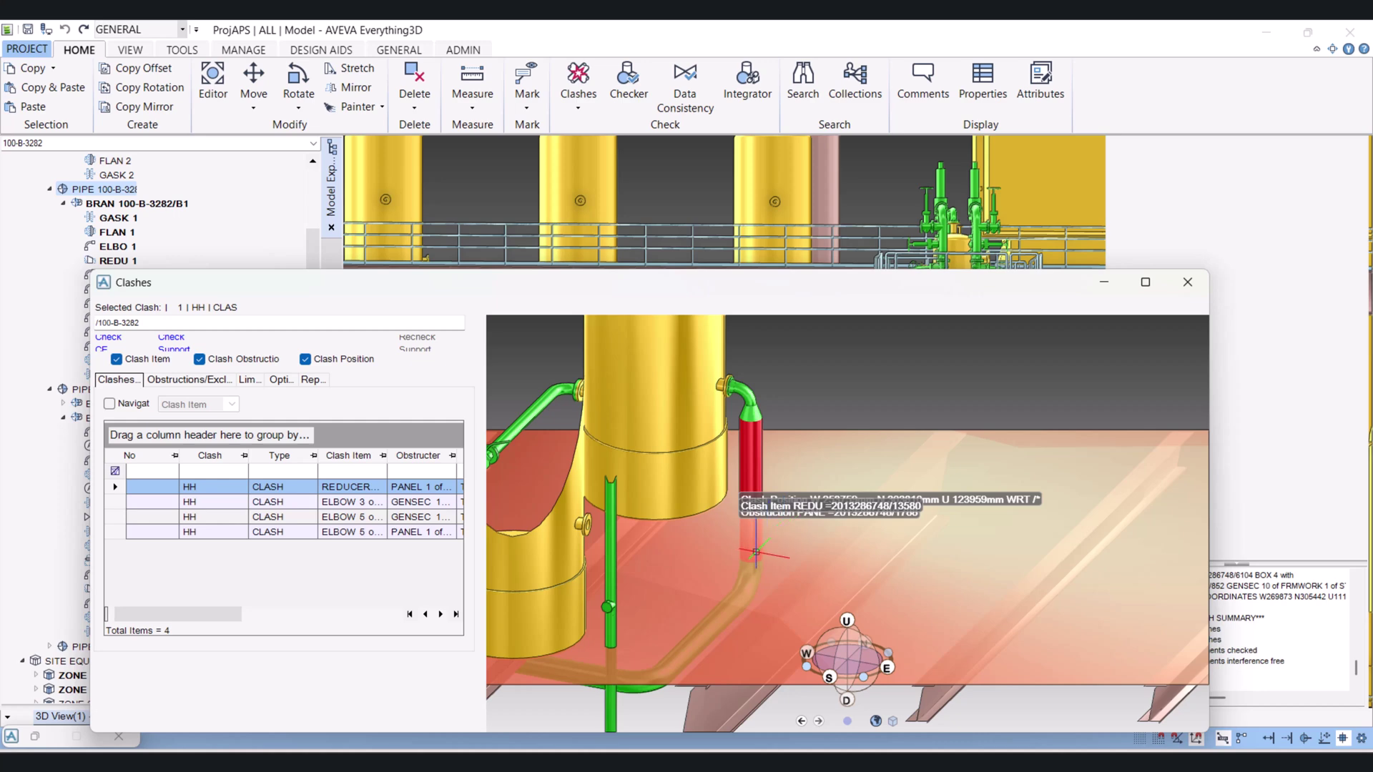
{"action": "middle_click_drag", "start_coordinate": [758, 550], "coordinate": [750, 537]}
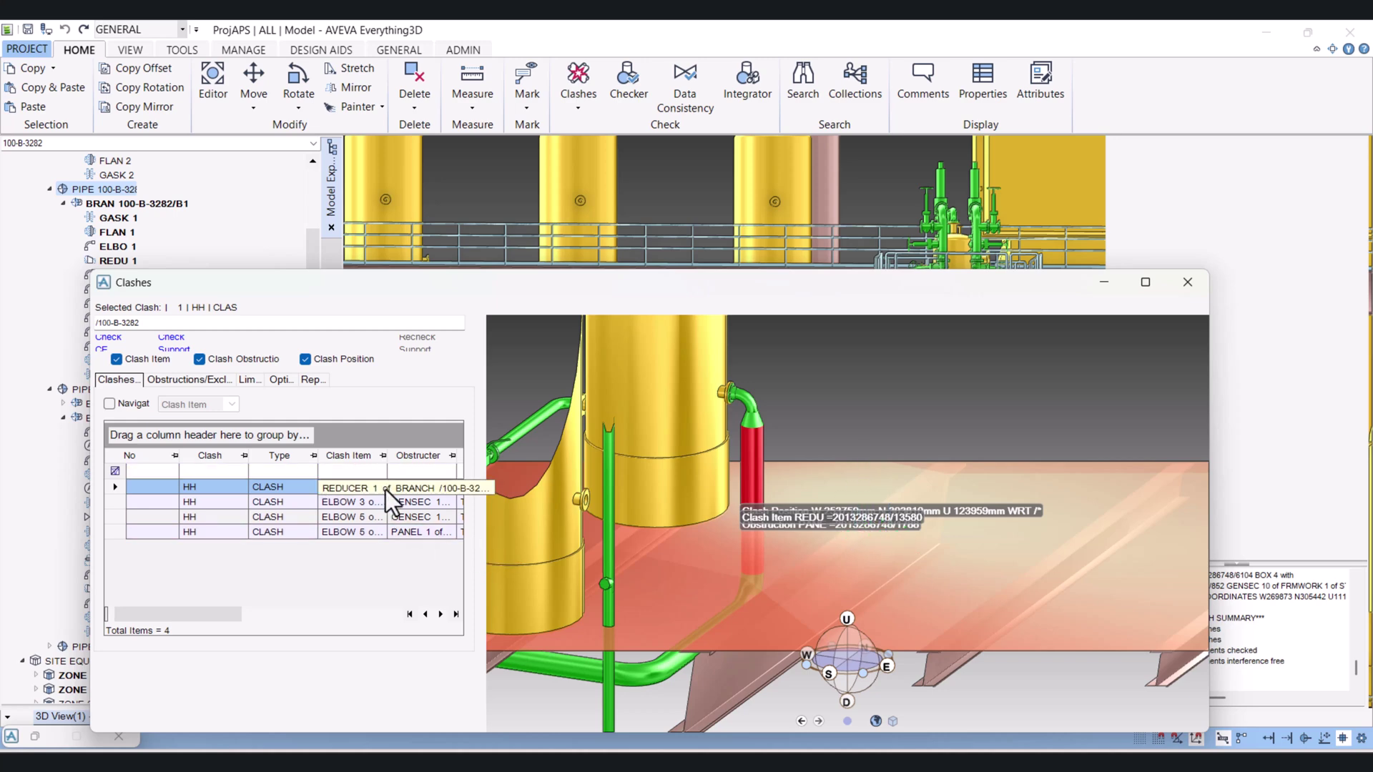
{"action": "left_click", "coordinate": [345, 504]}
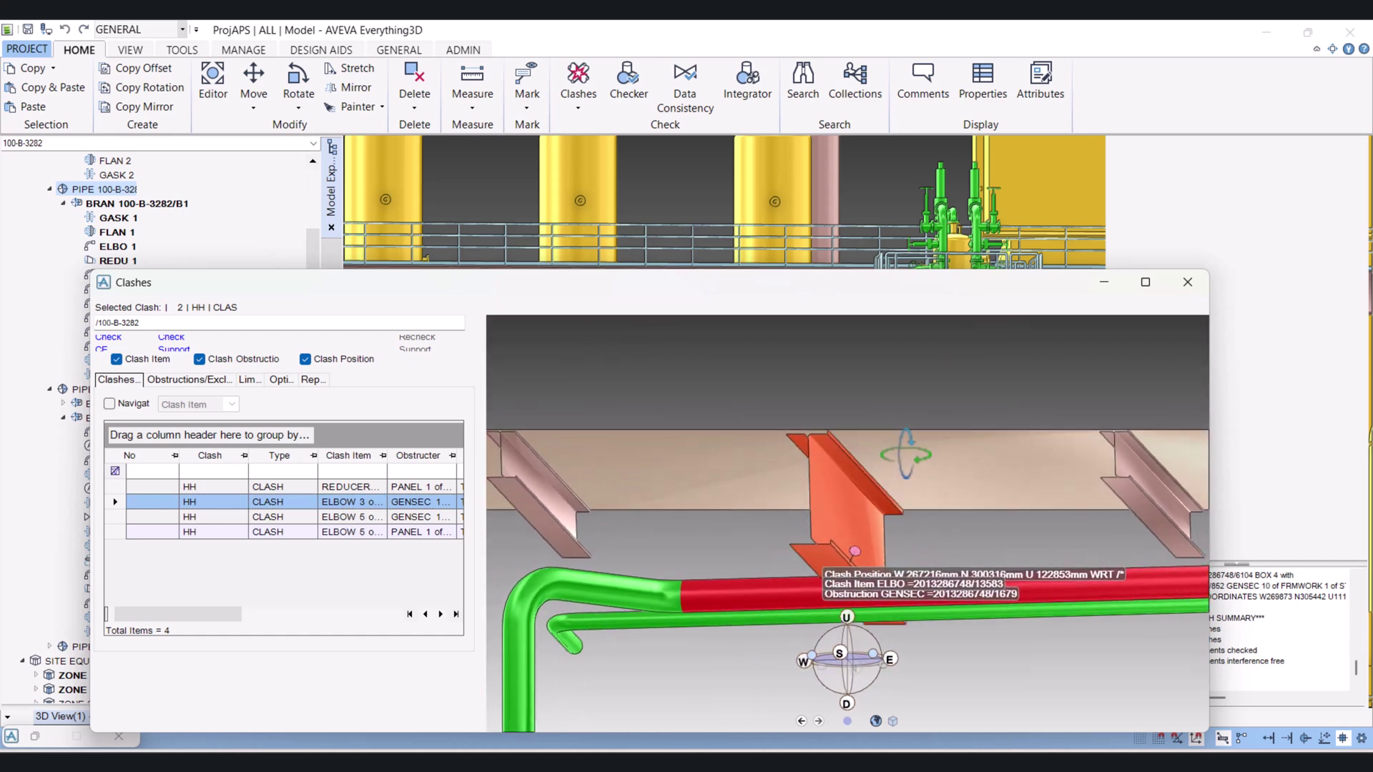
Orbit the ELBOW 3 clash, then examine clashes 3 and 4, ELBOW 5 against steel and a panel.
{"action": "middle_click_drag", "start_coordinate": [865, 505], "coordinate": [1010, 482]}
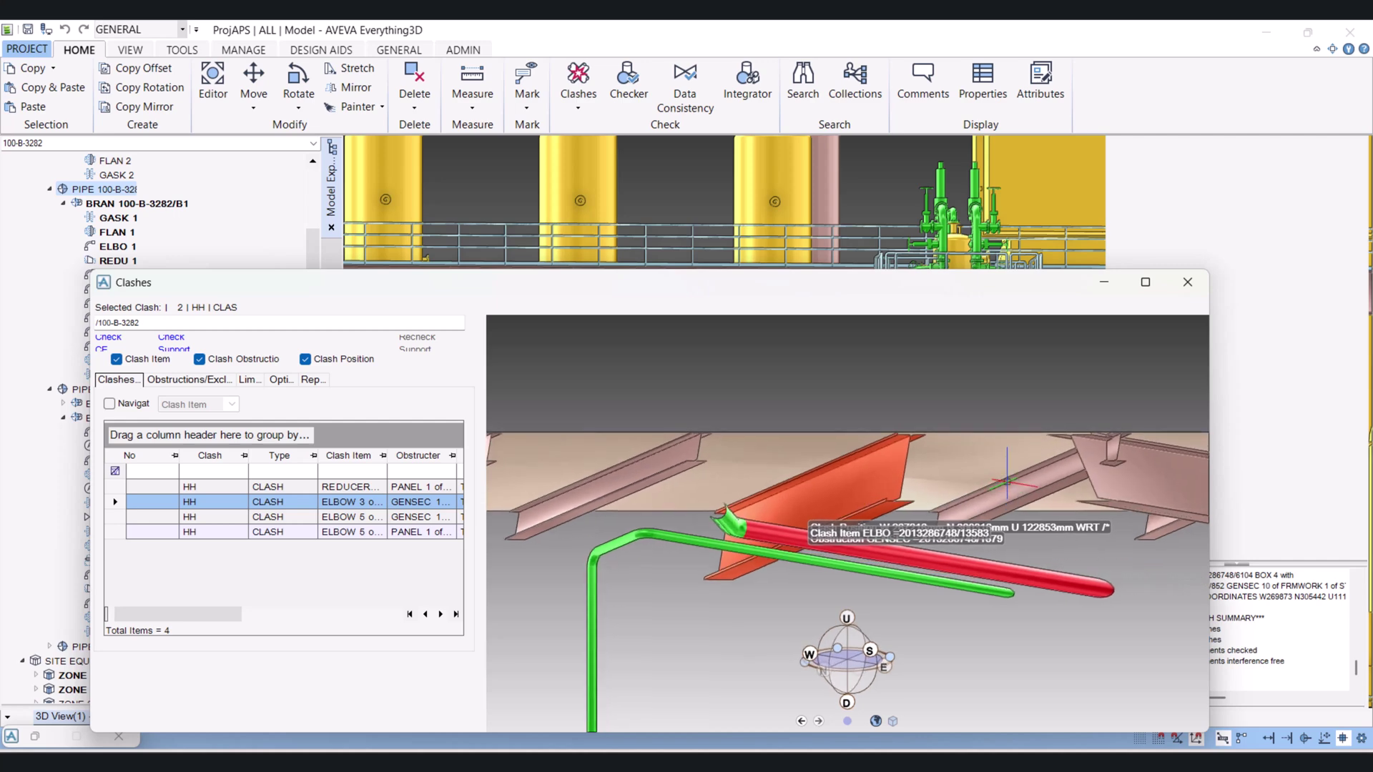
{"action": "left_click", "coordinate": [357, 517]}
{"action": "scroll", "coordinate": [828, 552], "scroll_direction": "down", "scroll_amount": 4}
{"action": "middle_click_drag", "start_coordinate": [830, 552], "coordinate": [747, 520]}
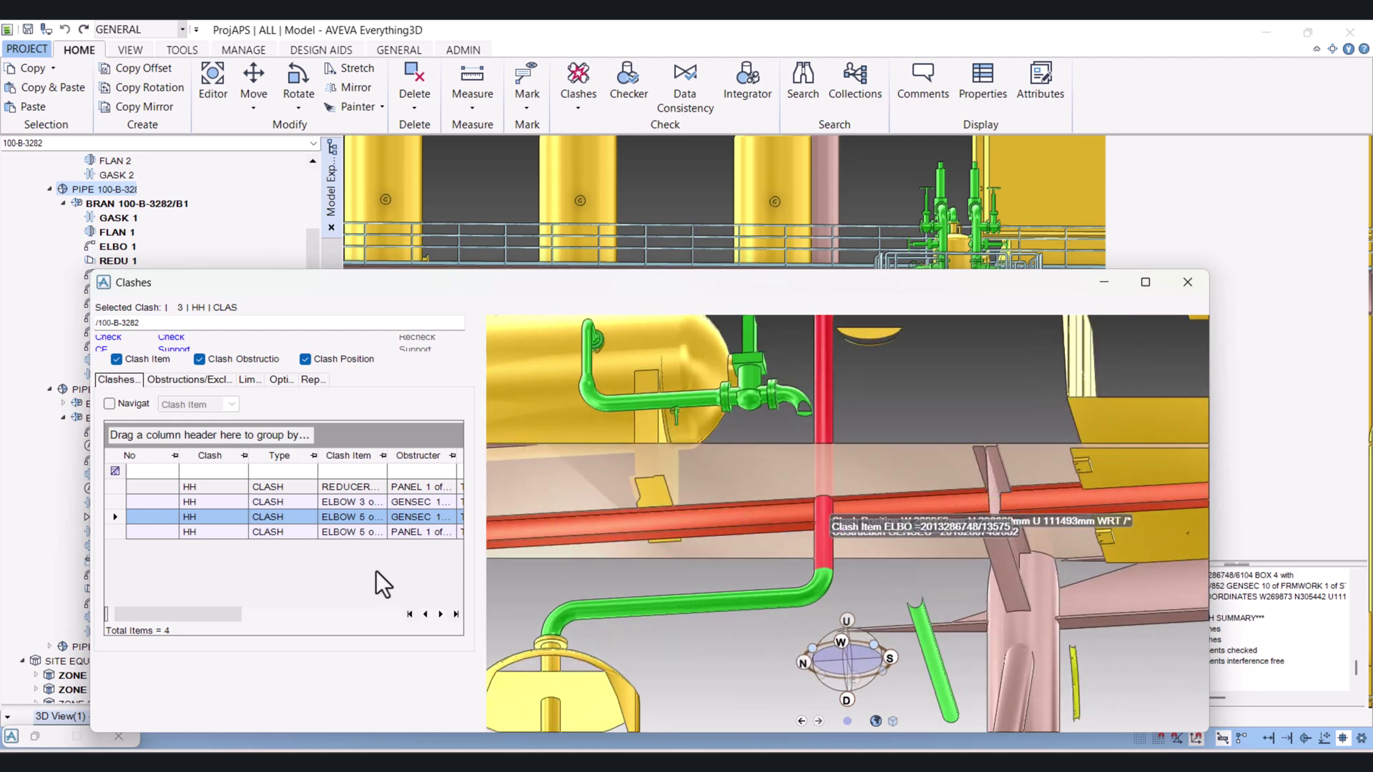
{"action": "left_click", "coordinate": [358, 532]}
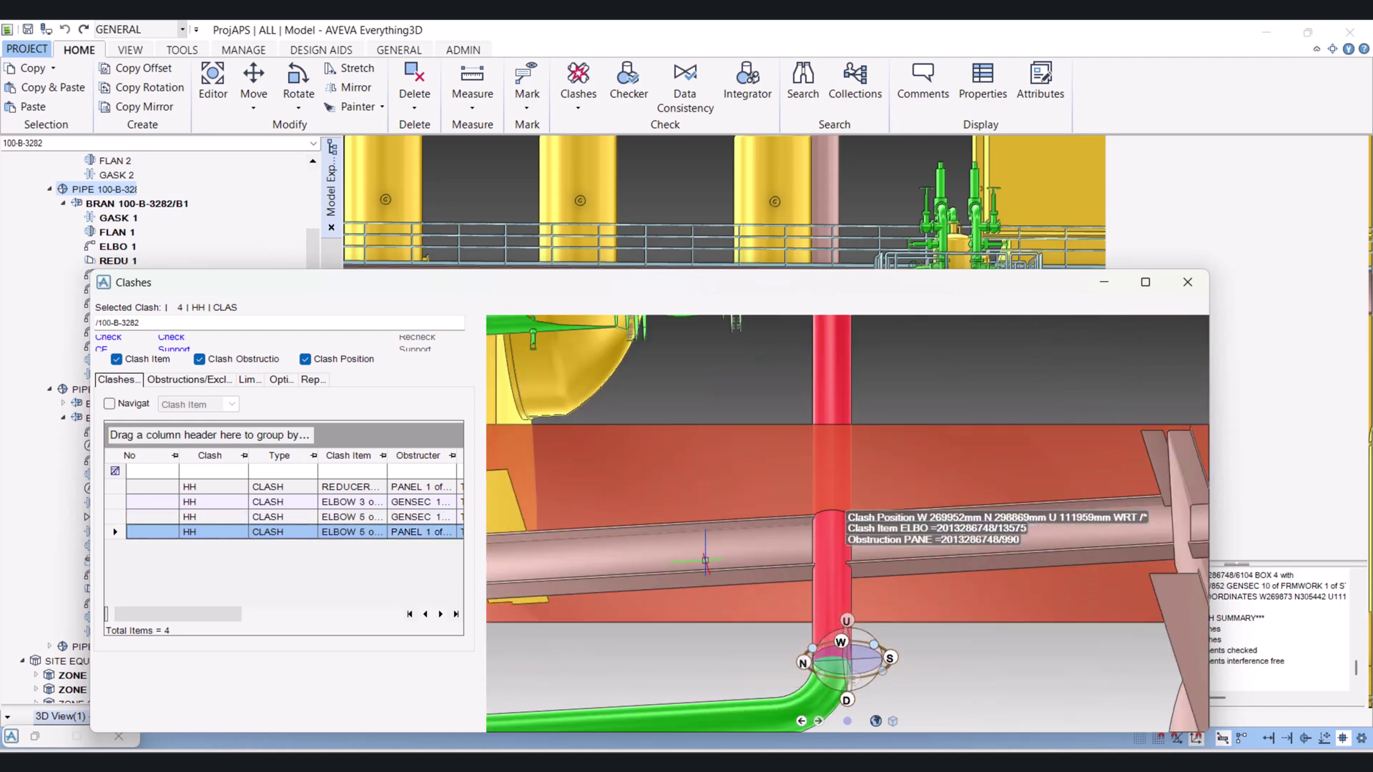
{"action": "scroll", "coordinate": [708, 548], "scroll_direction": "down", "scroll_amount": 2}
{"action": "middle_click_drag", "start_coordinate": [814, 564], "coordinate": [520, 588]}
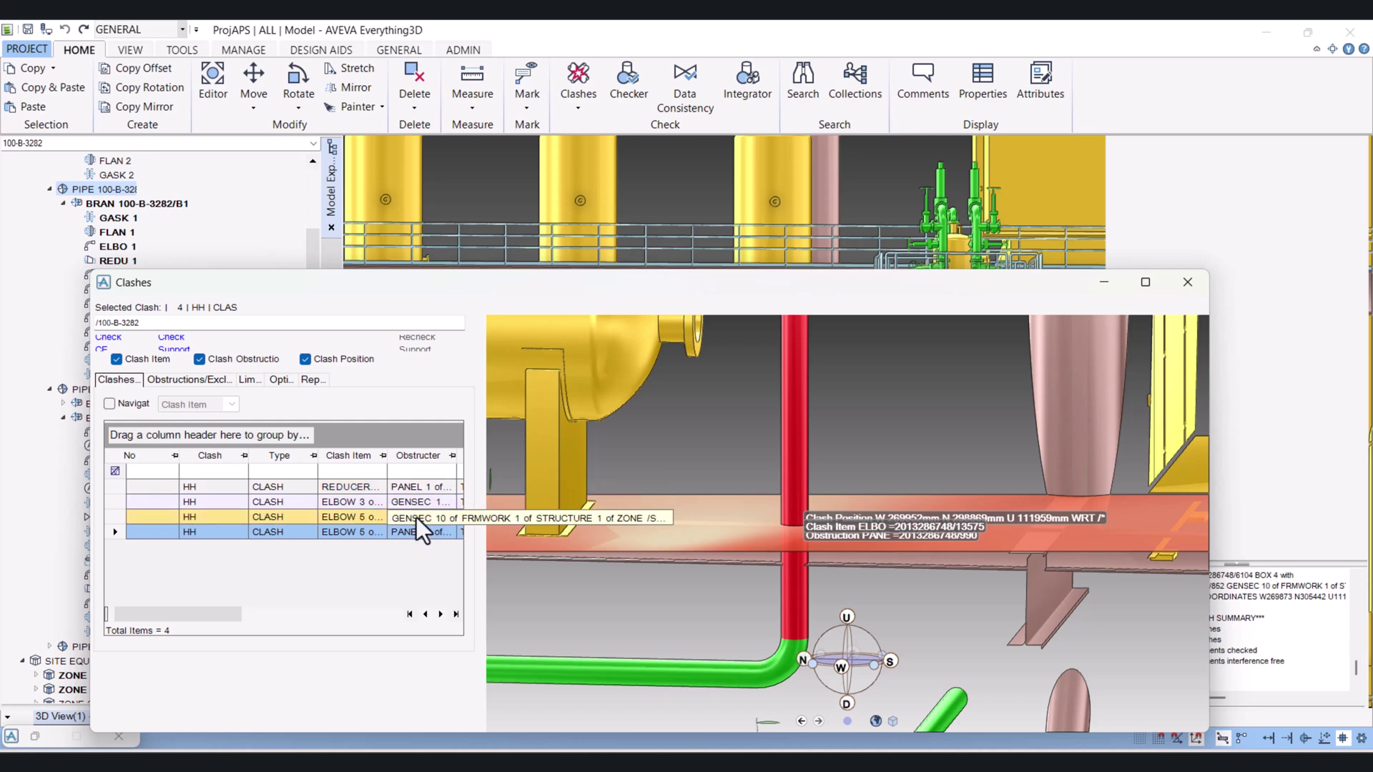
Close the clash results, select ELBOW 2, and move the pipe run down 200 with 'y d 200'.
{"action": "left_click", "coordinate": [1190, 286]}
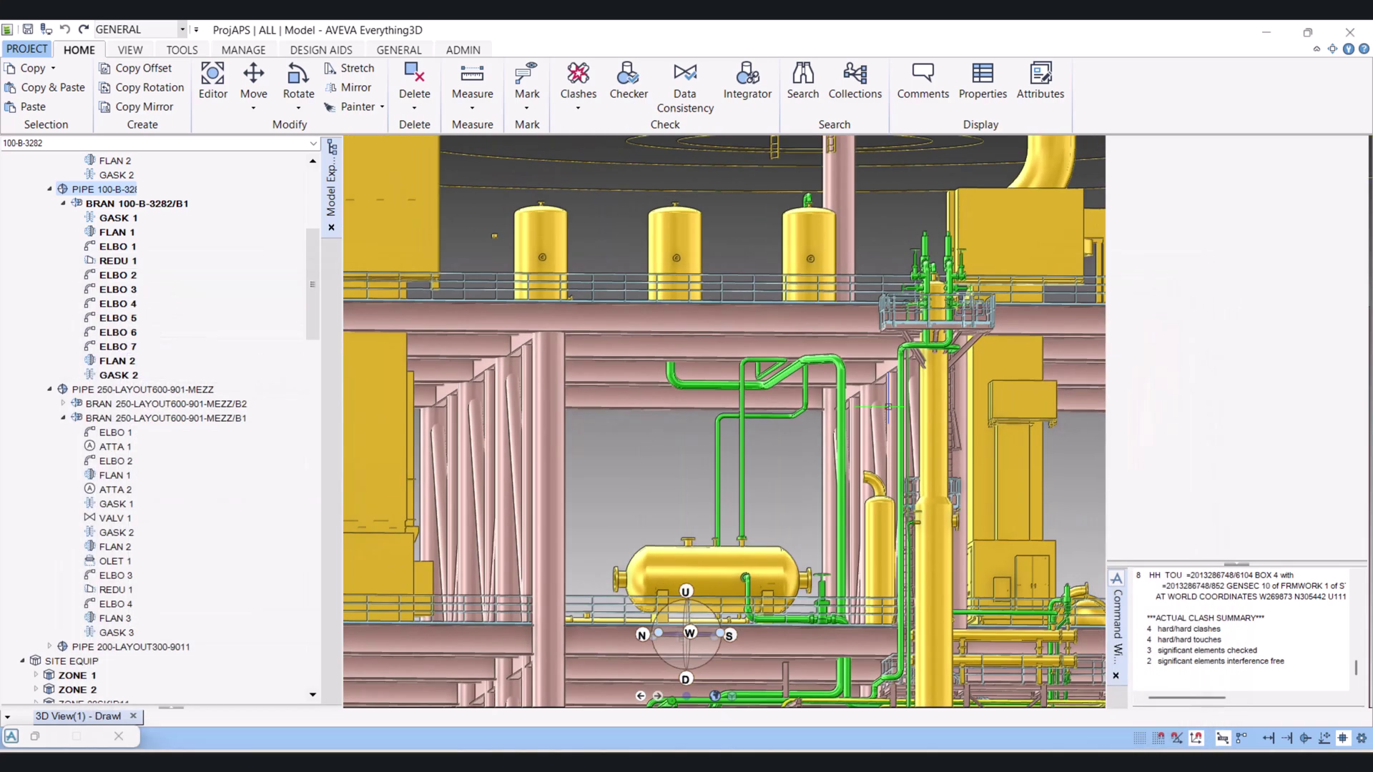
{"action": "scroll", "coordinate": [888, 407], "scroll_direction": "down", "scroll_amount": 3}
{"action": "scroll", "coordinate": [737, 390], "scroll_direction": "up", "scroll_amount": 7}
{"action": "left_click", "coordinate": [733, 392]}
{"action": "scroll", "coordinate": [728, 396], "scroll_direction": "down", "scroll_amount": 2}
{"action": "scroll", "coordinate": [728, 397], "scroll_direction": "up", "scroll_amount": 2}
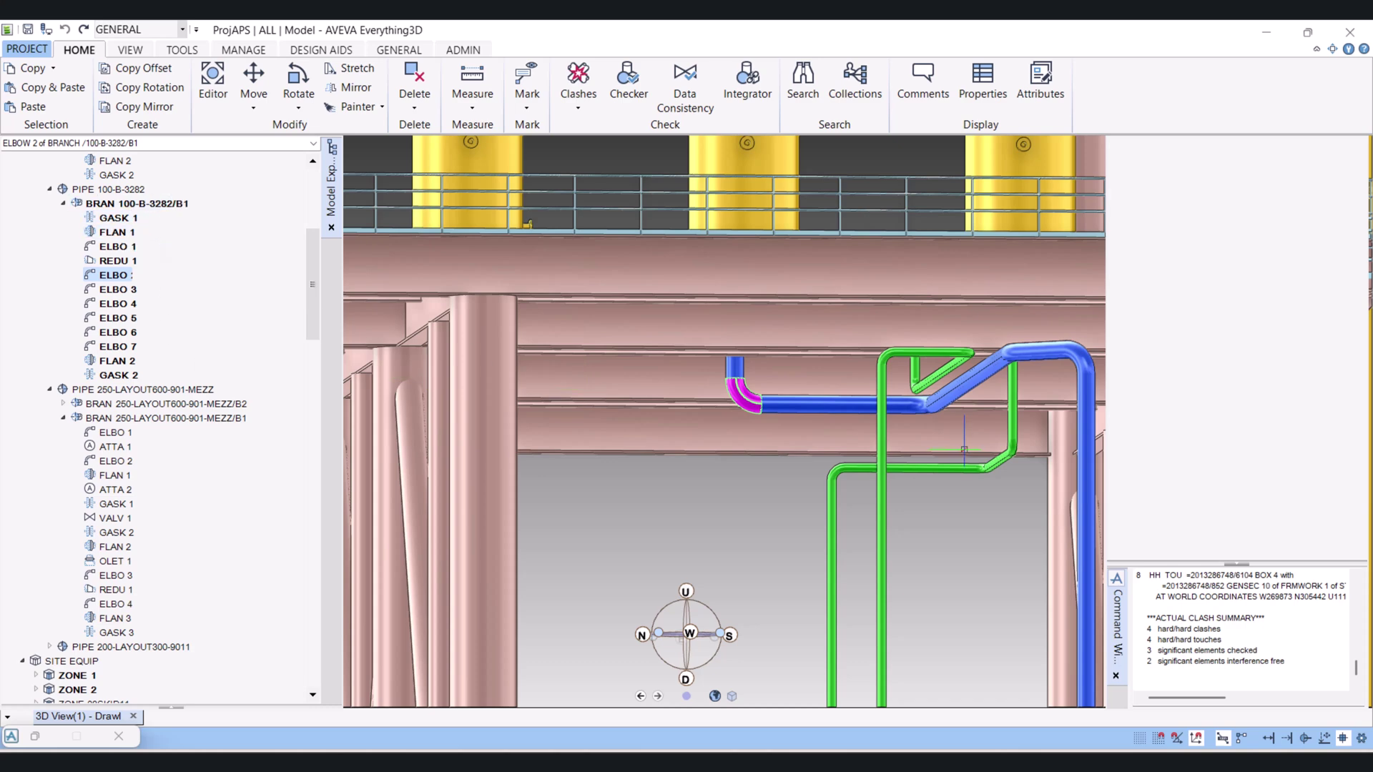
{"action": "left_click", "coordinate": [1177, 680]}
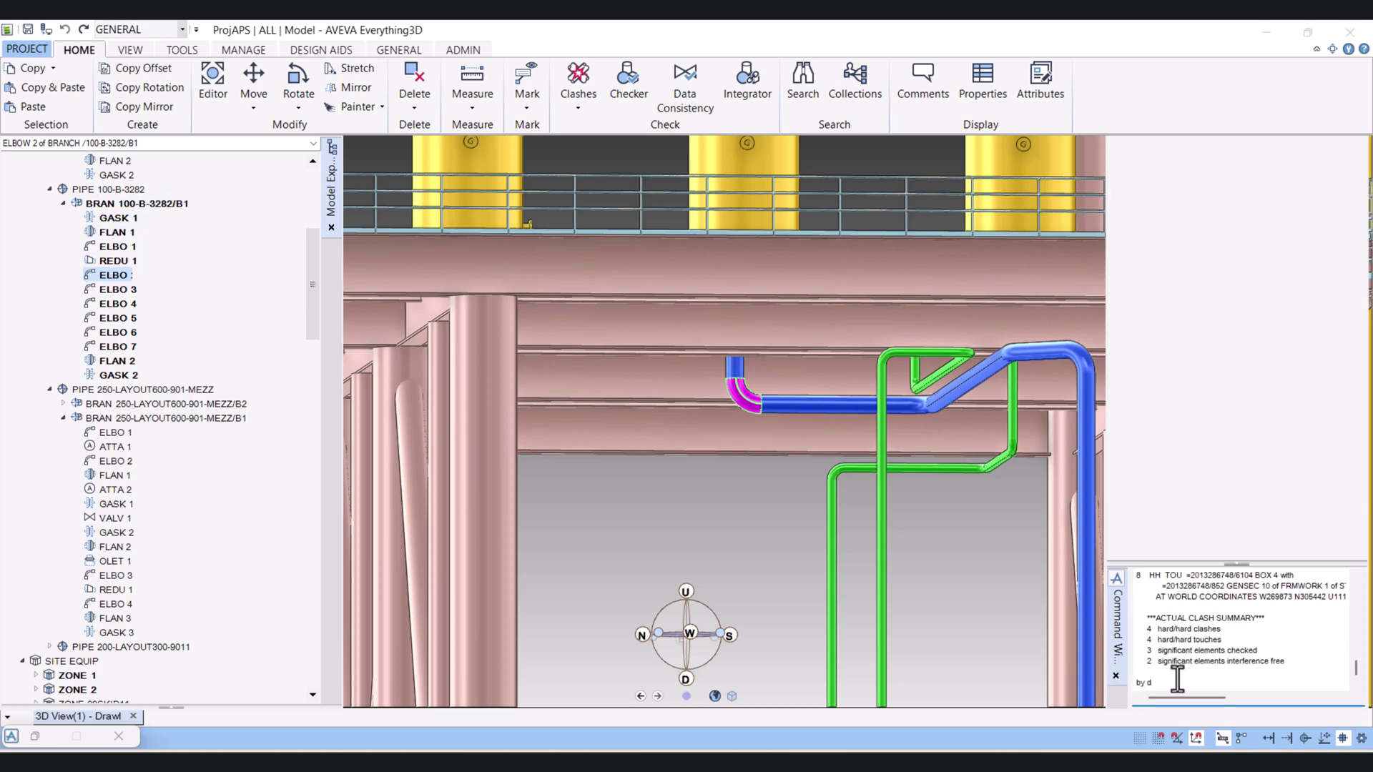
{"action": "key", "text": "BackSpace"}
{"action": "key", "text": "BackSpace"}
{"action": "key", "text": "BackSpace"}
{"action": "type", "text": "y d 200"}
{"action": "key", "text": "Return"}
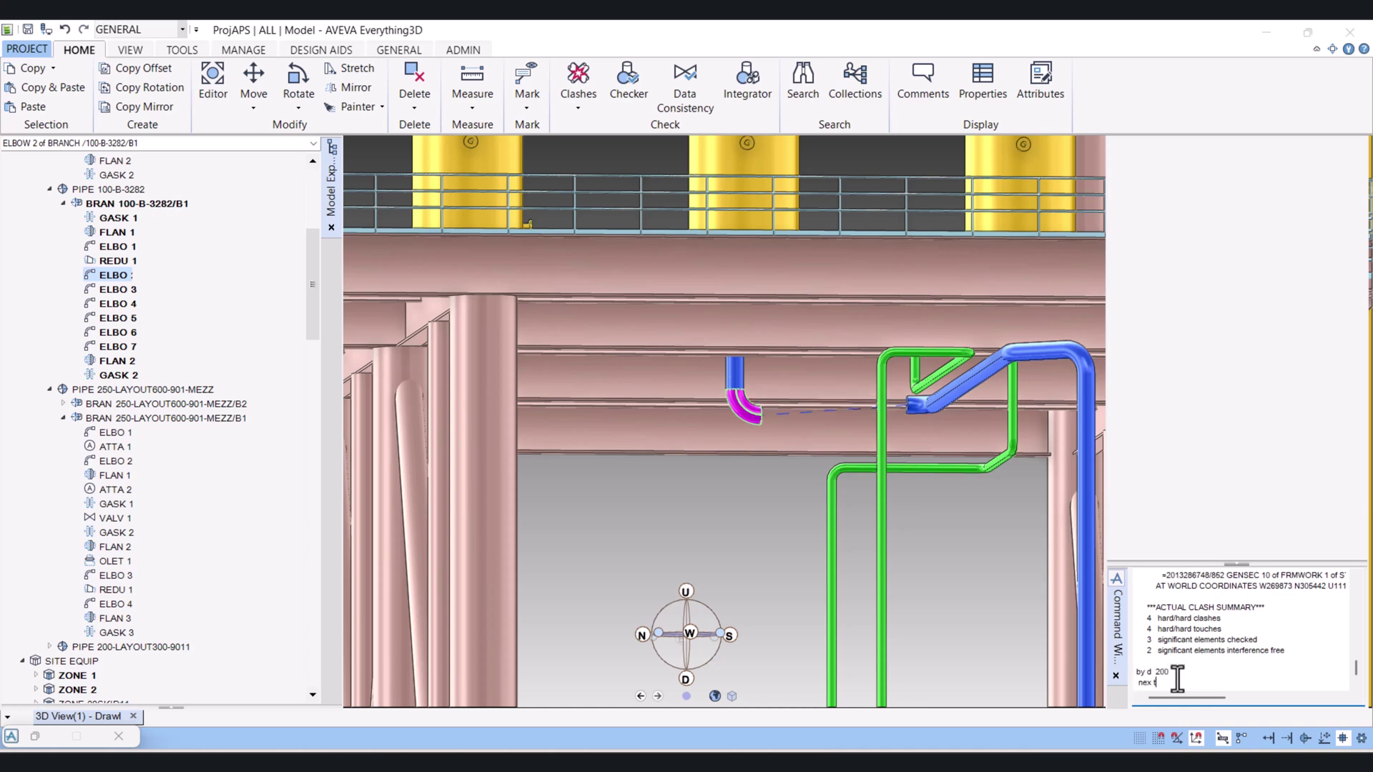
Route the pipe through the following elbows by entering 'nex thro ce' and repeating it twice.
{"action": "type", "text": "nex thro ce"}
{"action": "key", "text": "Return"}
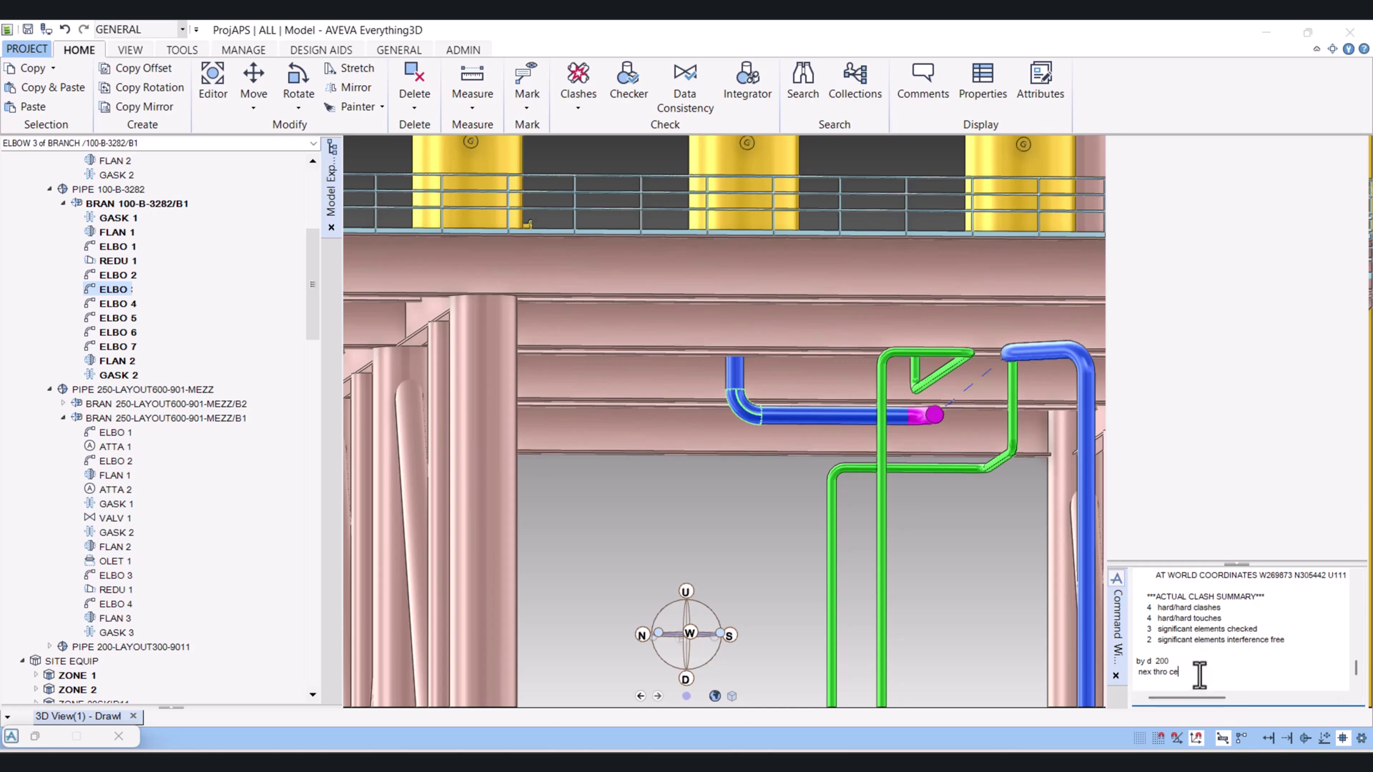
{"action": "key", "text": "Return"}
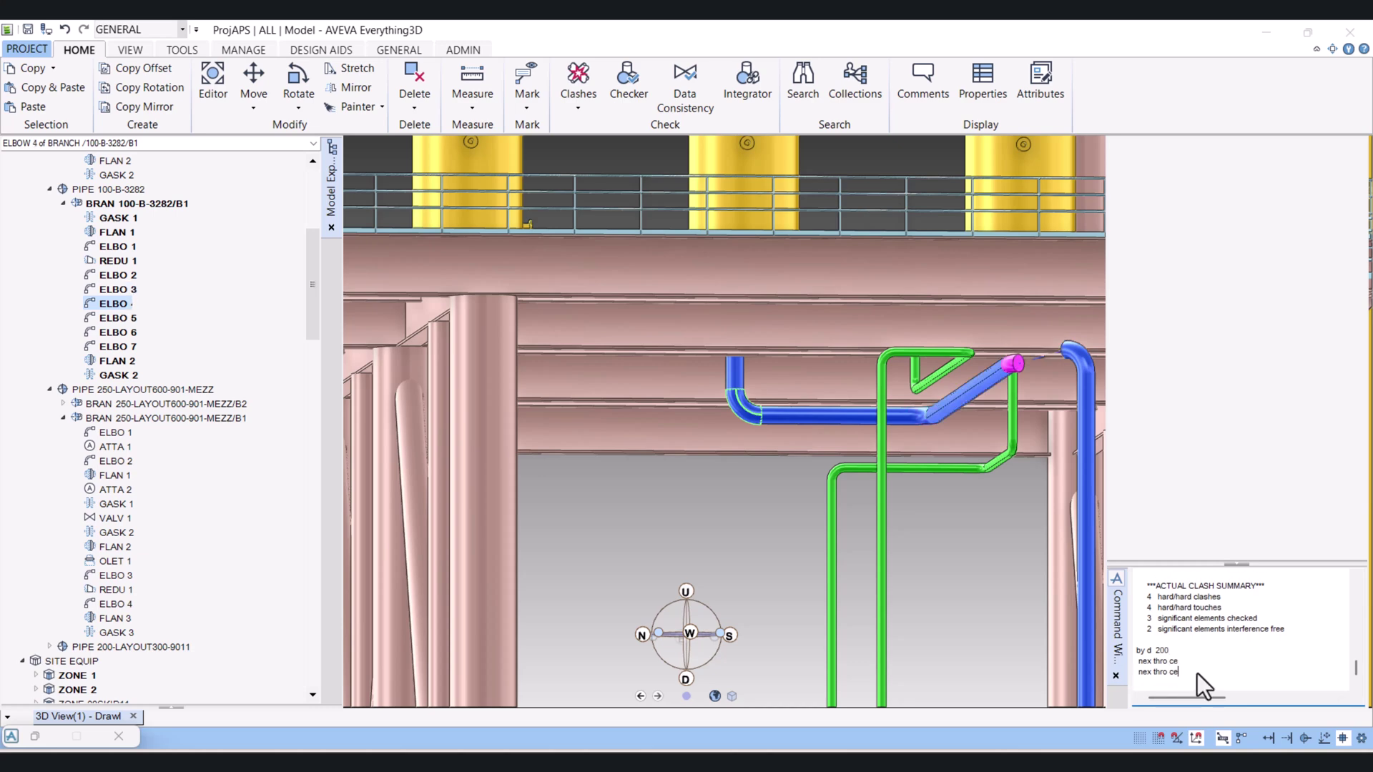
{"action": "key", "text": "Return"}
{"action": "scroll", "coordinate": [910, 555], "scroll_direction": "down", "scroll_amount": 3}
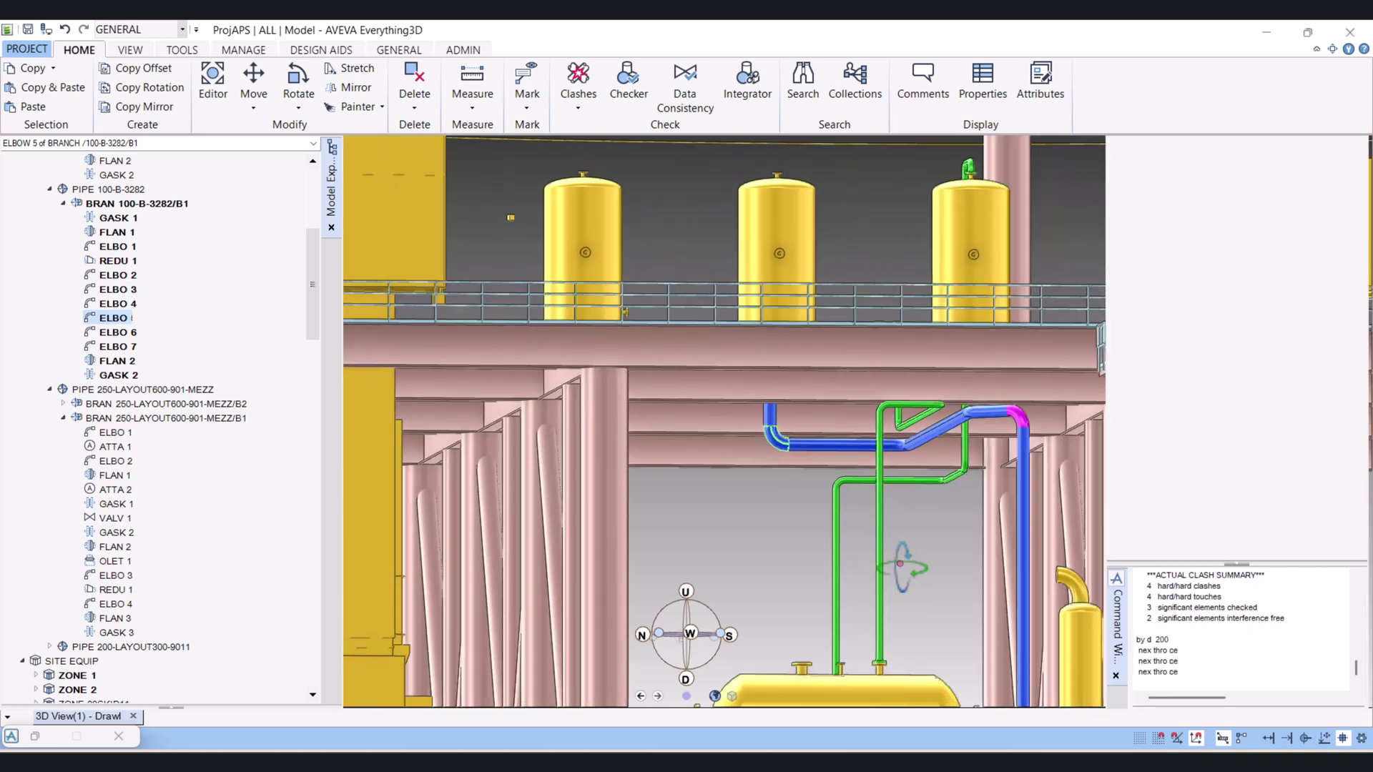
{"action": "middle_click_drag", "start_coordinate": [900, 564], "coordinate": [913, 565]}
{"action": "scroll", "coordinate": [915, 376], "scroll_direction": "down", "scroll_amount": 3}
{"action": "scroll", "coordinate": [945, 490], "scroll_direction": "up", "scroll_amount": 1}
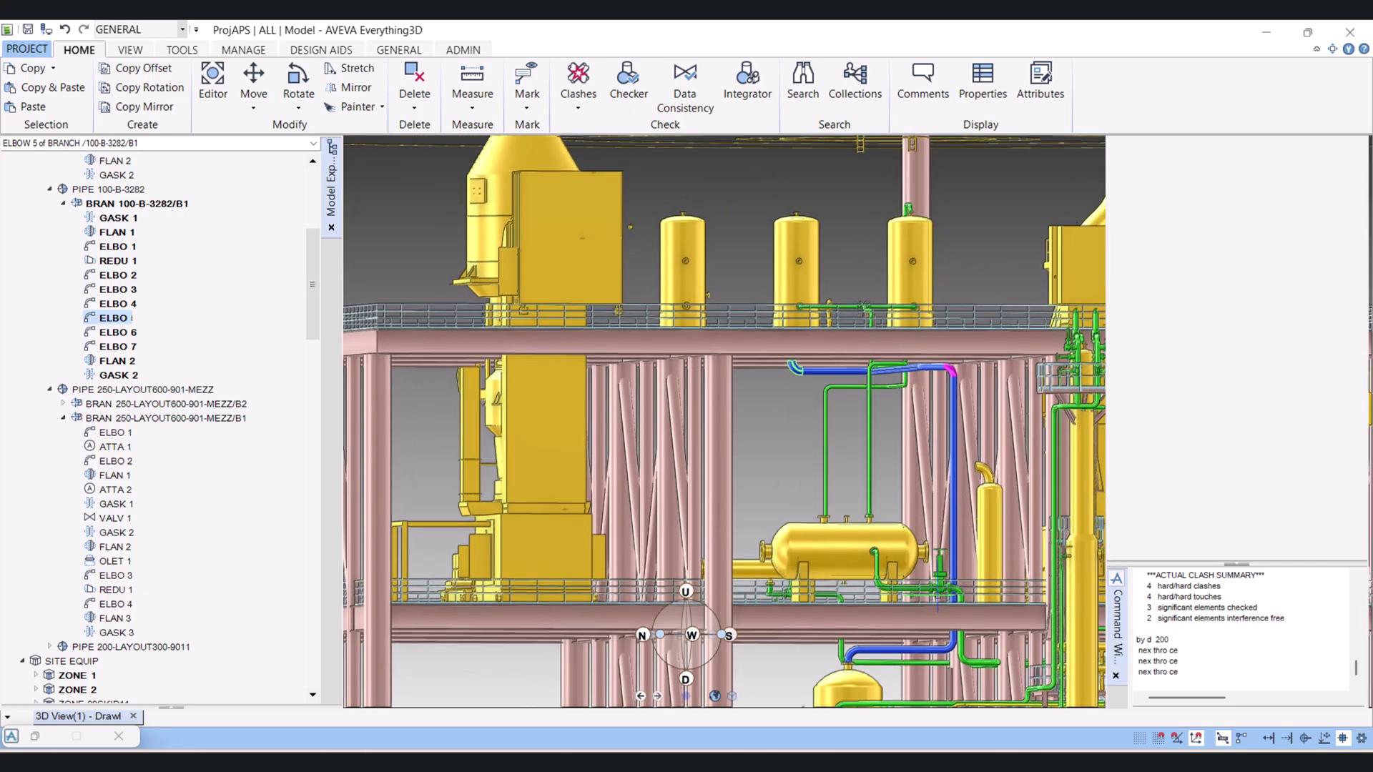
{"action": "scroll", "coordinate": [626, 436], "scroll_direction": "up", "scroll_amount": 5}
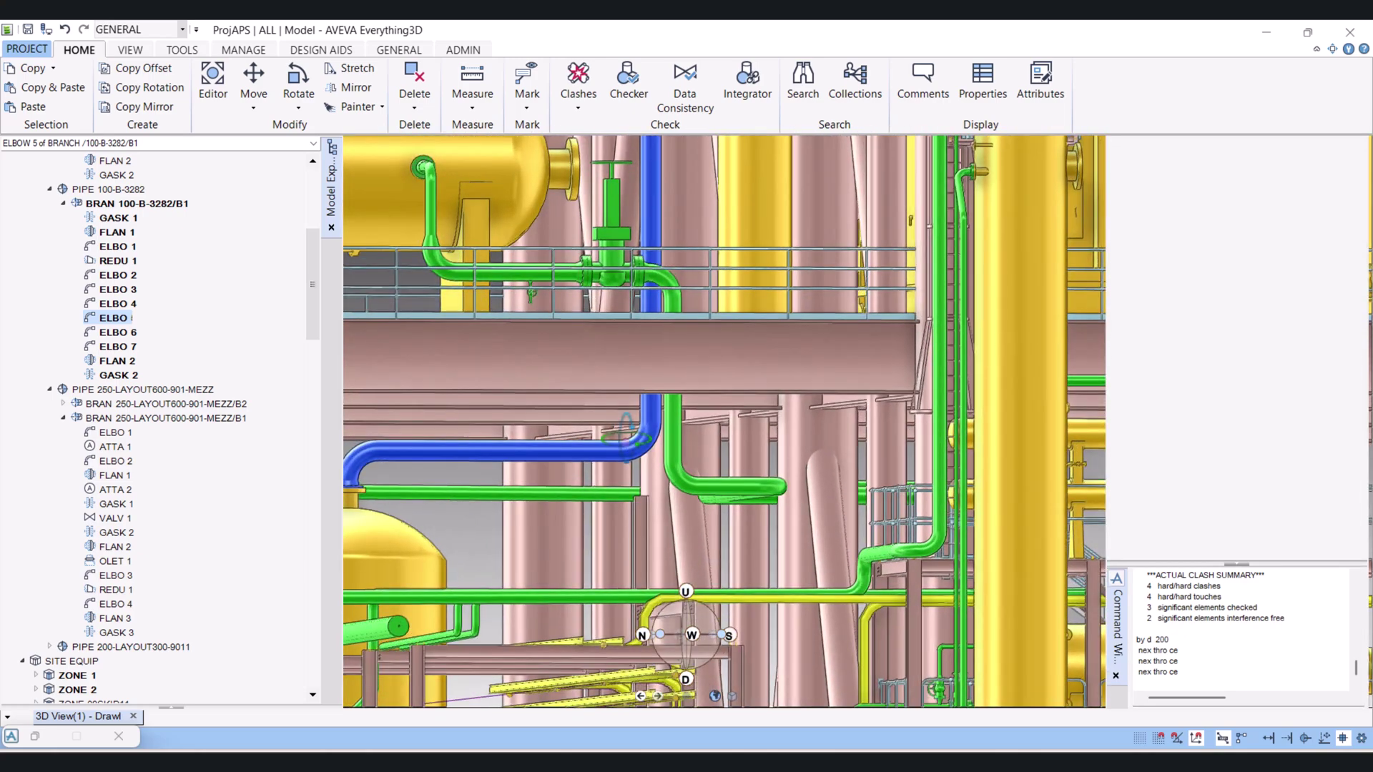
Orbit beneath the blue pipe and select elbow 6 of the branch.
{"action": "middle_click_drag", "start_coordinate": [627, 439], "coordinate": [769, 302]}
{"action": "scroll", "coordinate": [697, 308], "scroll_direction": "down", "scroll_amount": 2}
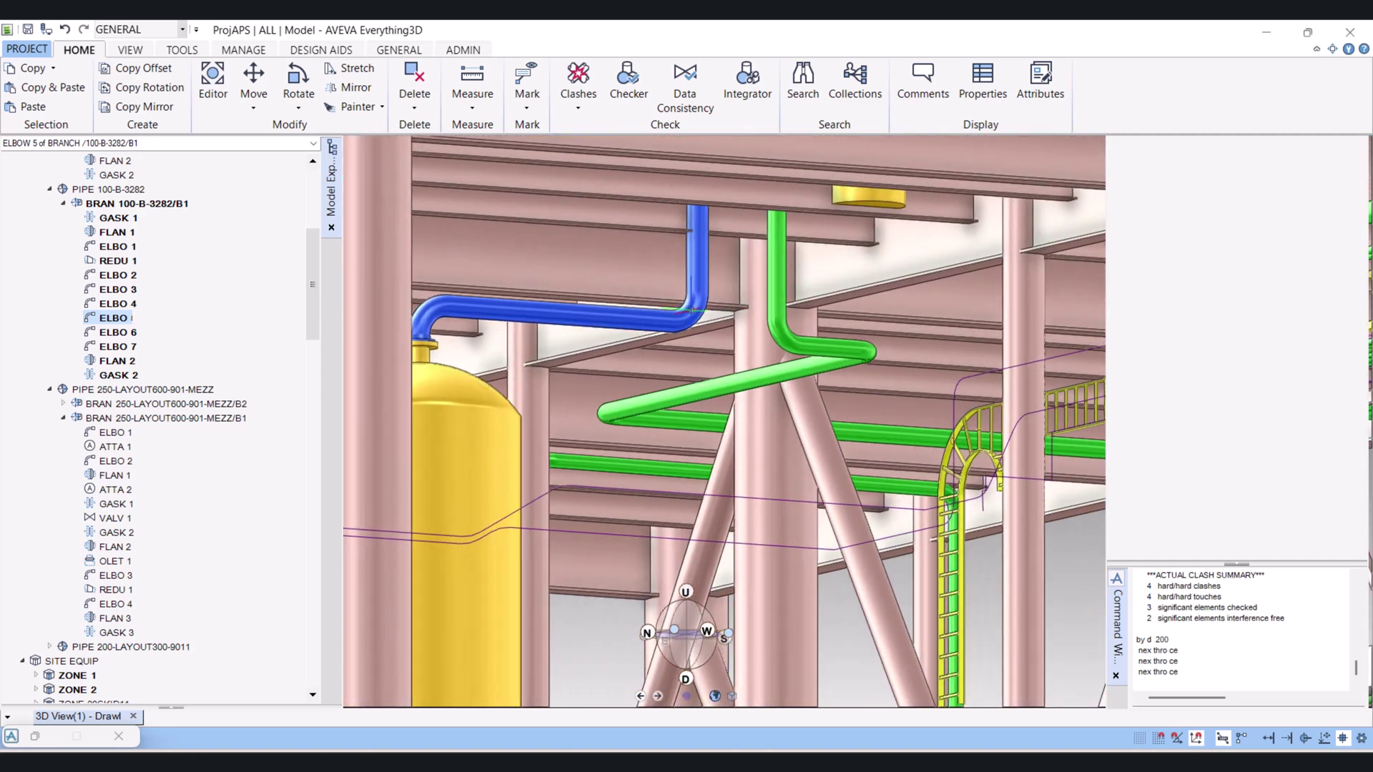
{"action": "left_click", "coordinate": [695, 304]}
{"action": "scroll", "coordinate": [704, 315], "scroll_direction": "down", "scroll_amount": 3}
{"action": "scroll", "coordinate": [714, 350], "scroll_direction": "down", "scroll_amount": 1}
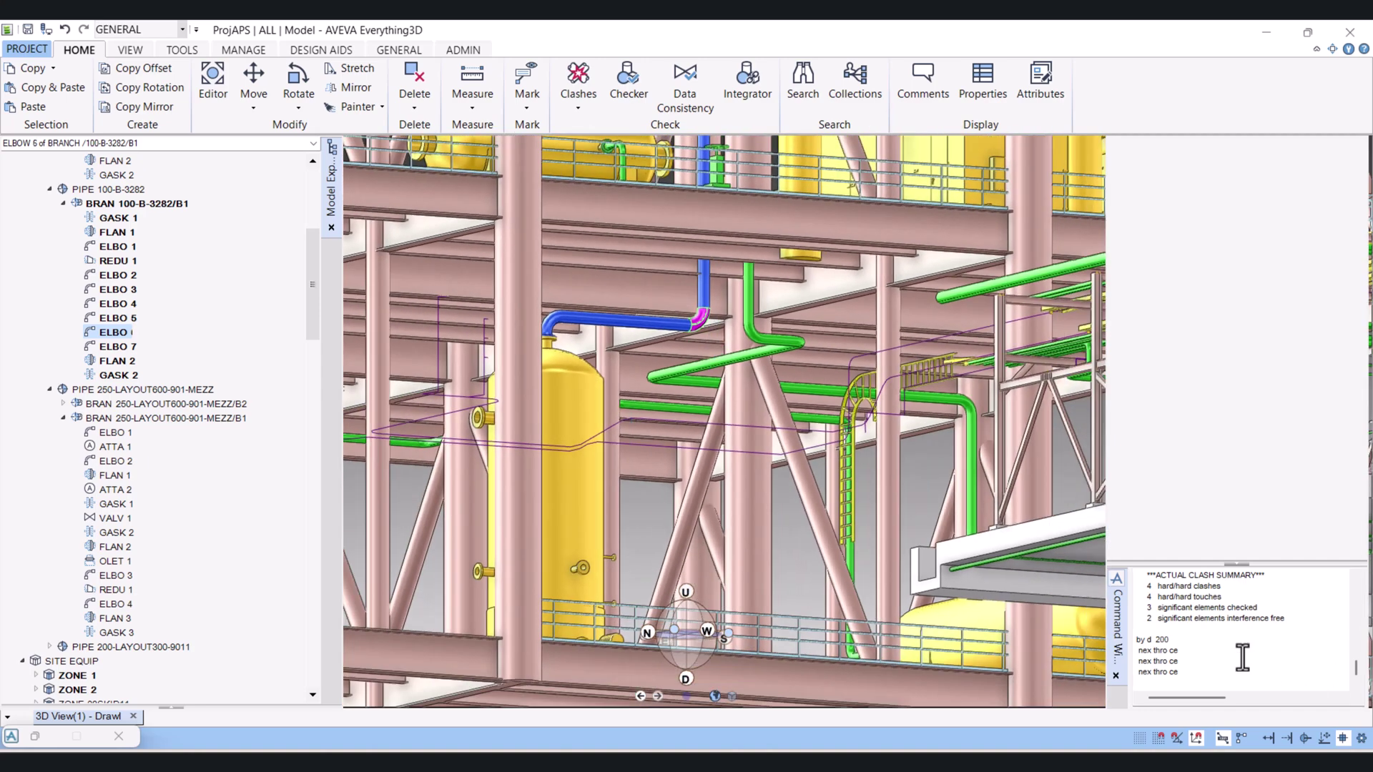
{"action": "left_click", "coordinate": [1211, 685]}
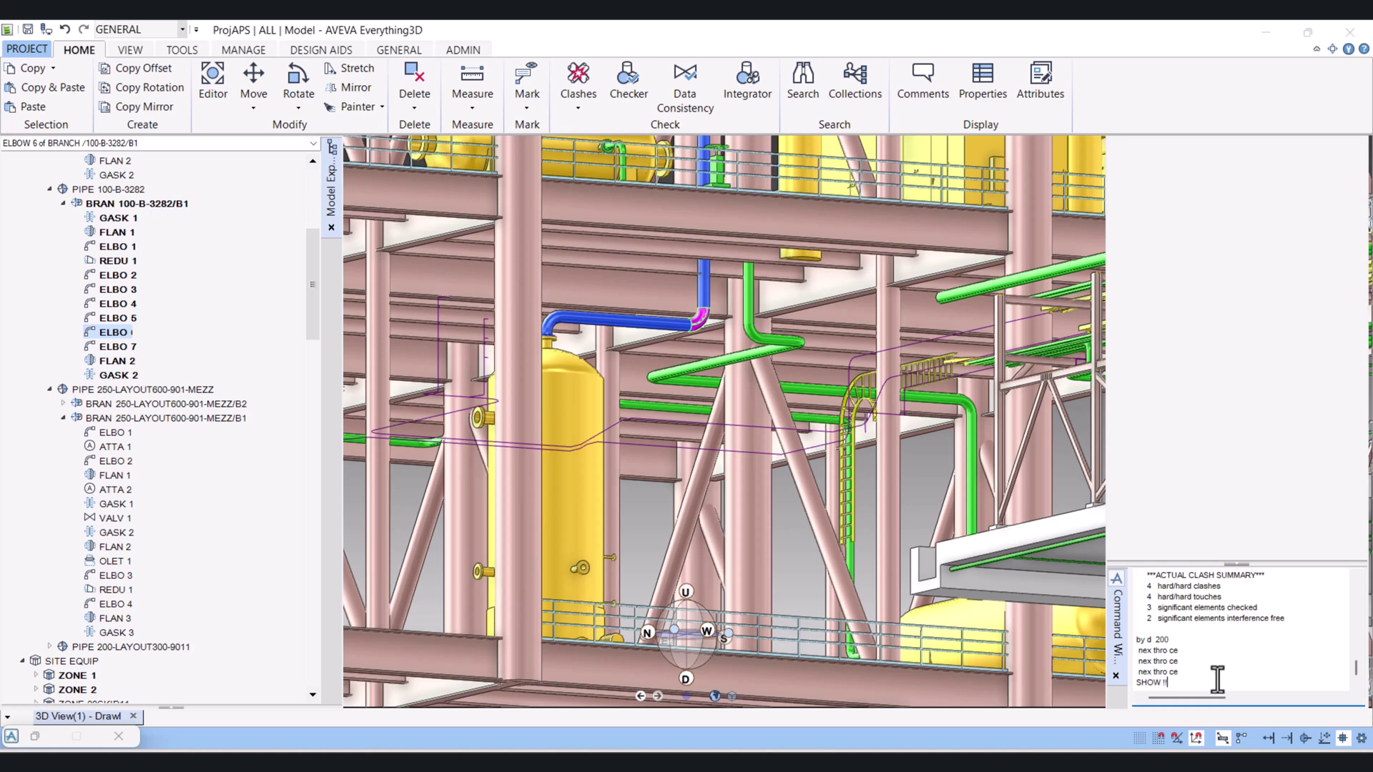
In the piping component editor, replace ELBOW 1 with a 45.00 EF elbow rotated 45°.
{"action": "key", "text": "Return"}
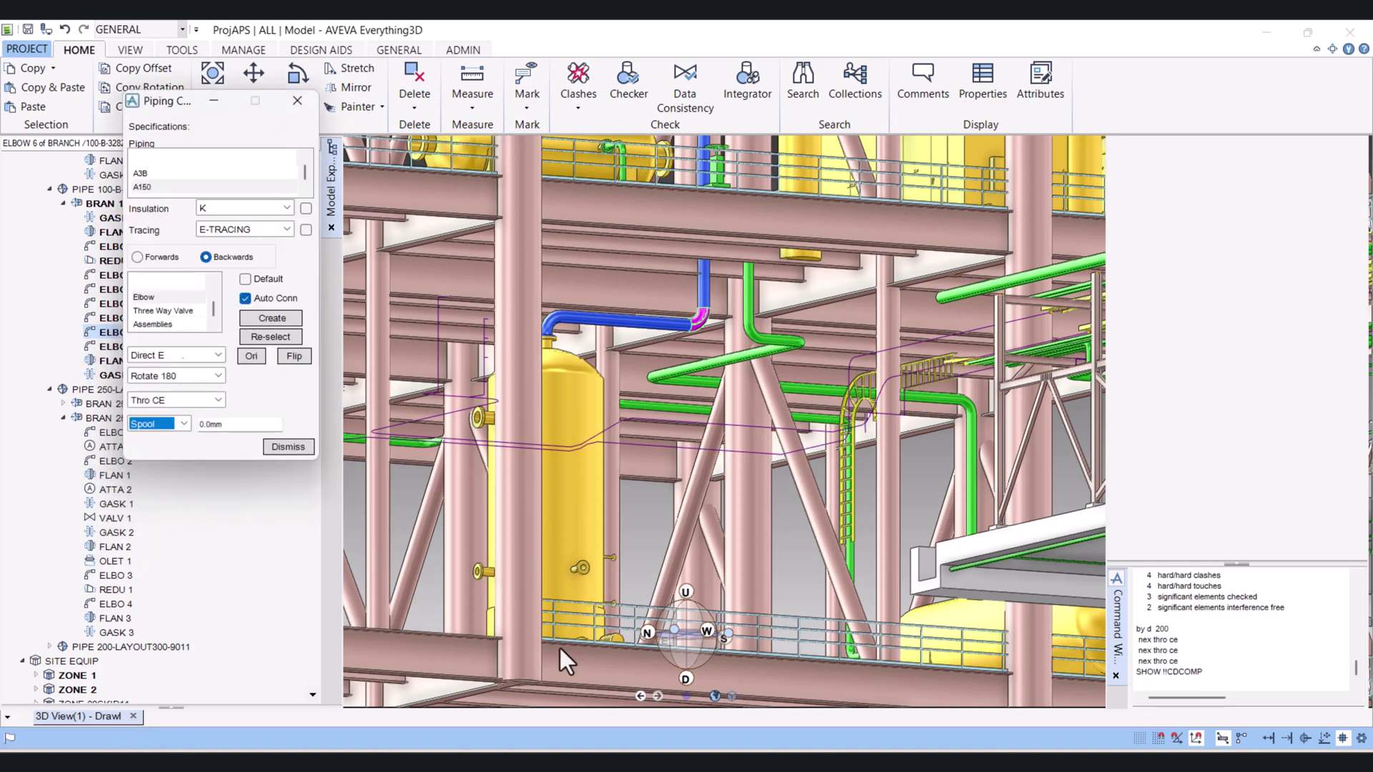
{"action": "left_click", "coordinate": [149, 260]}
{"action": "left_click", "coordinate": [218, 261]}
{"action": "scroll", "coordinate": [509, 318], "scroll_direction": "up", "scroll_amount": 3}
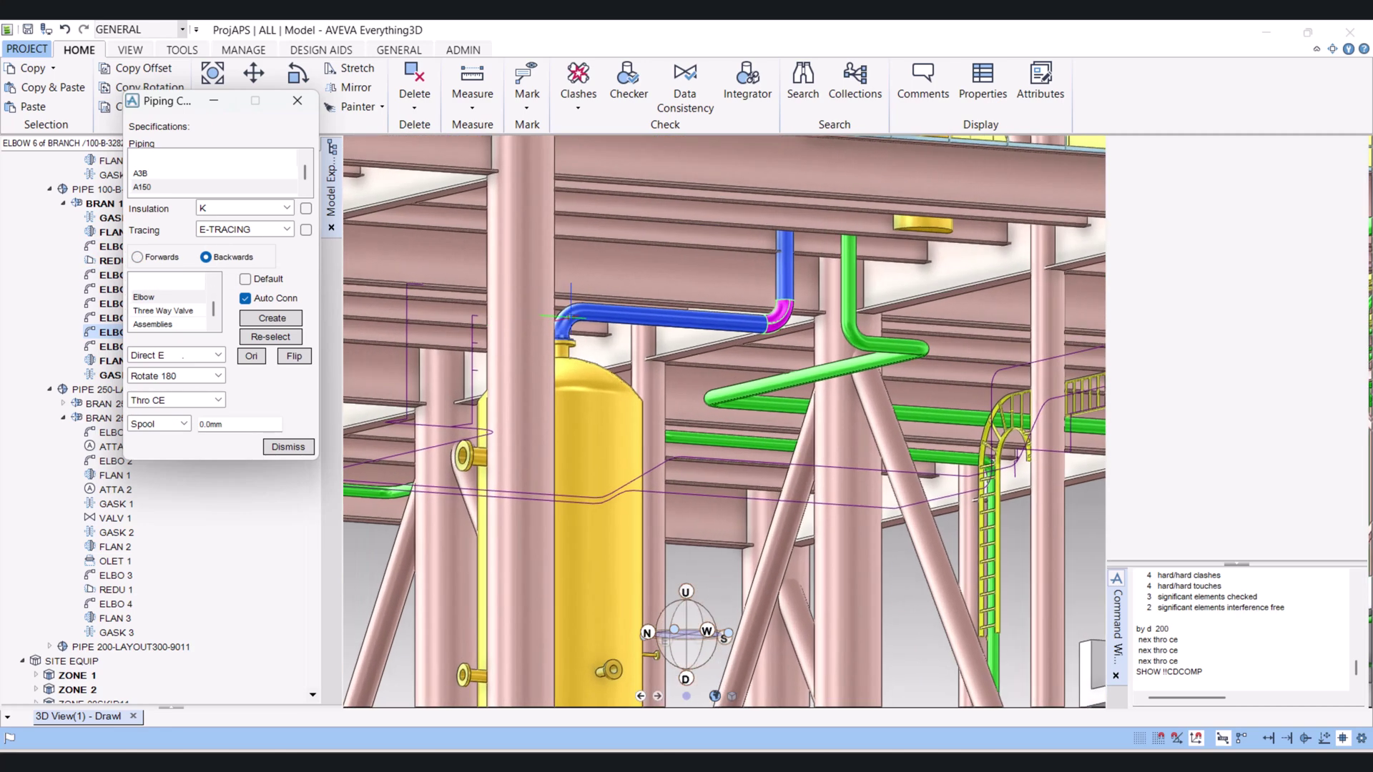
{"action": "left_click", "coordinate": [571, 315]}
{"action": "left_click", "coordinate": [216, 259]}
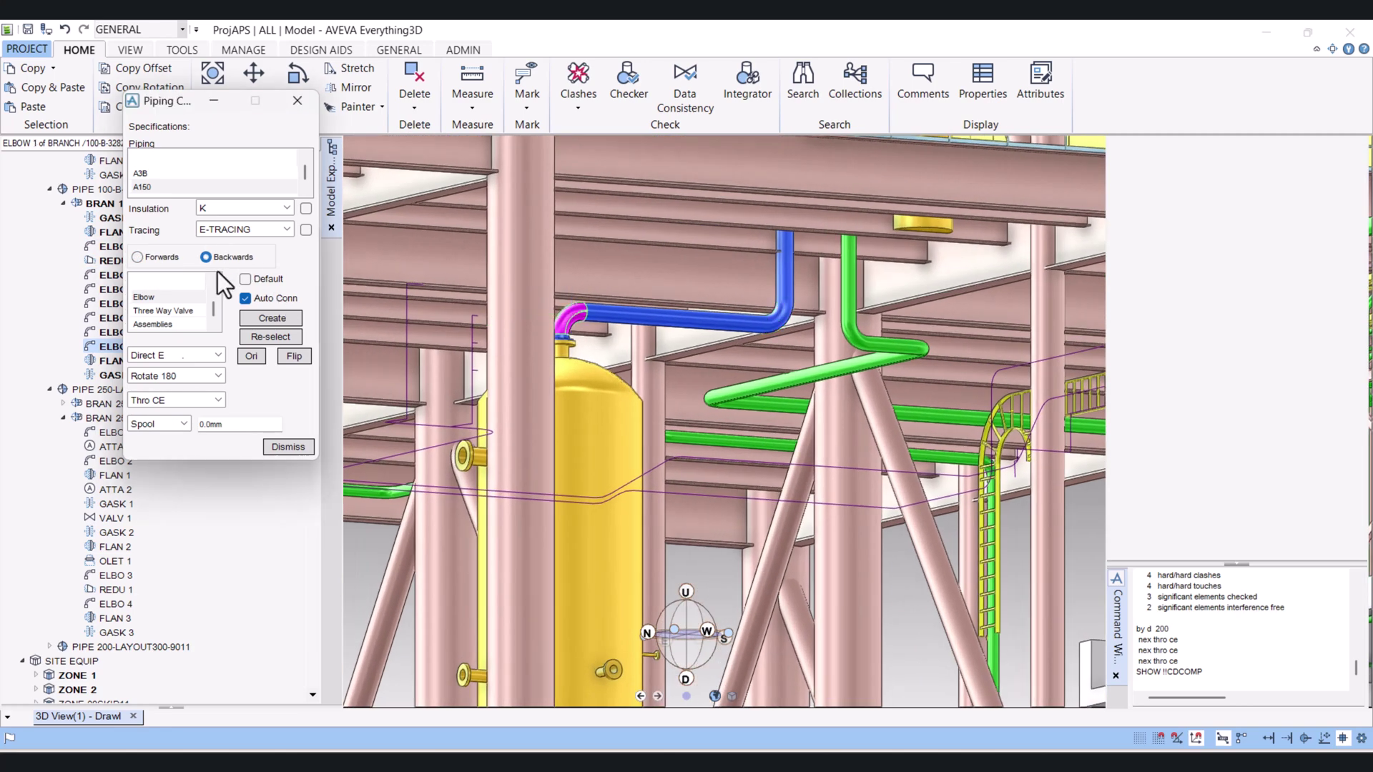
{"action": "left_click", "coordinate": [217, 377]}
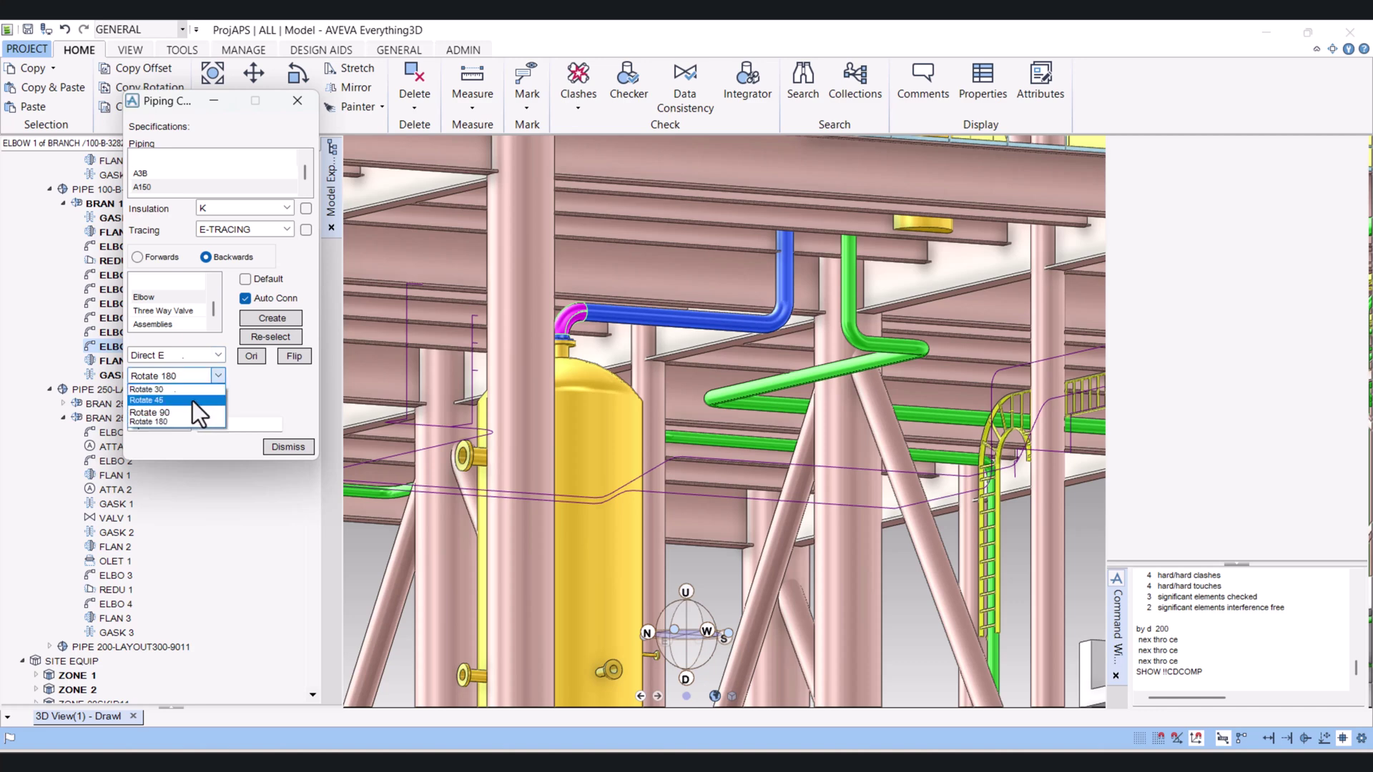
{"action": "left_click", "coordinate": [192, 400]}
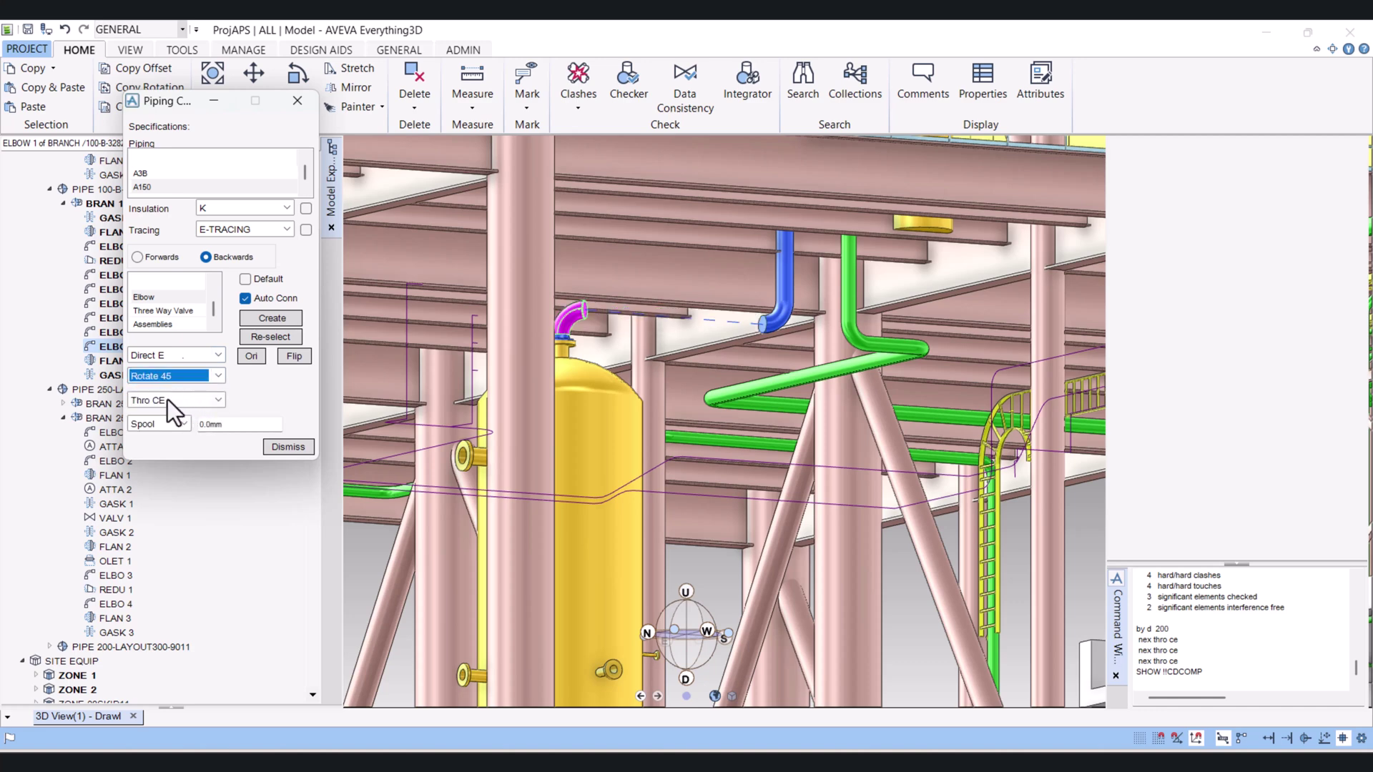
{"action": "left_click", "coordinate": [163, 301]}
{"action": "left_click", "coordinate": [259, 320]}
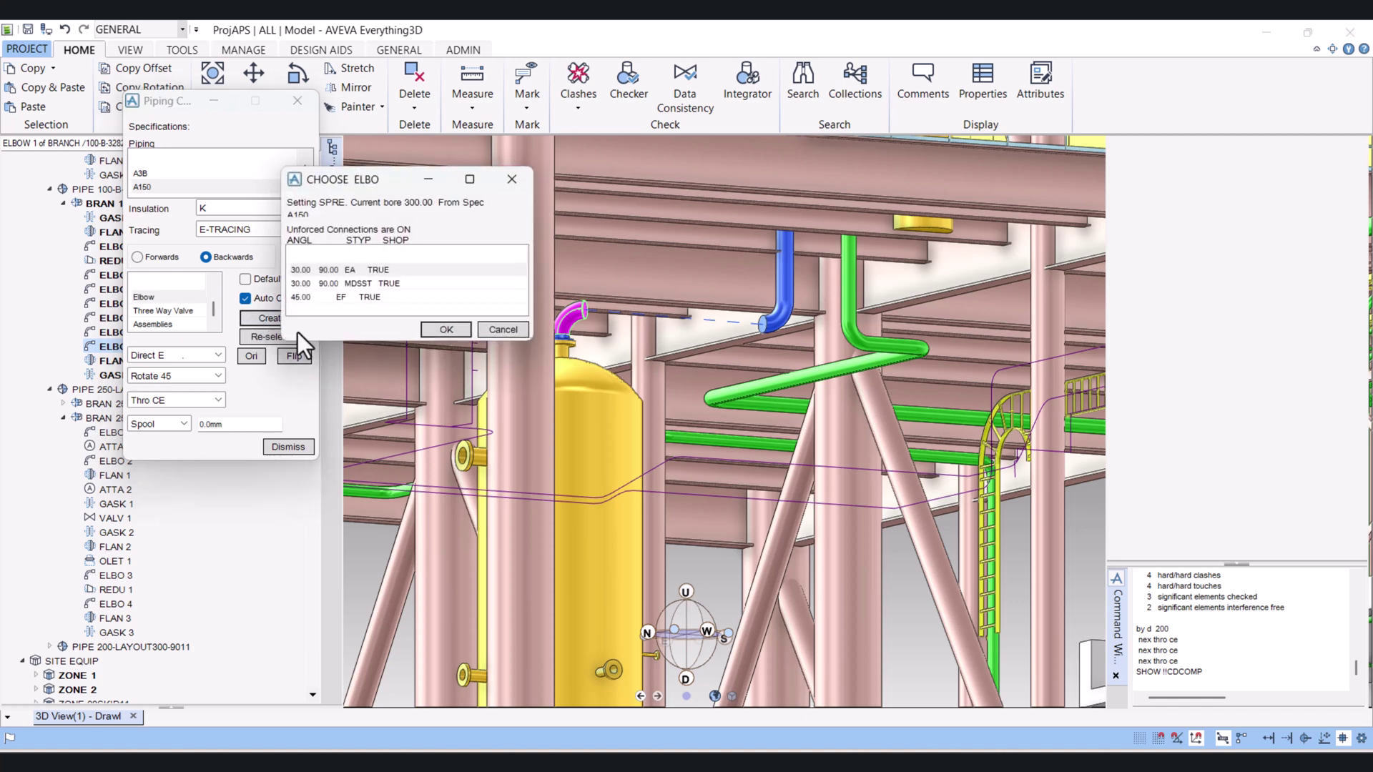
{"action": "left_click", "coordinate": [336, 298]}
{"action": "left_click", "coordinate": [445, 331]}
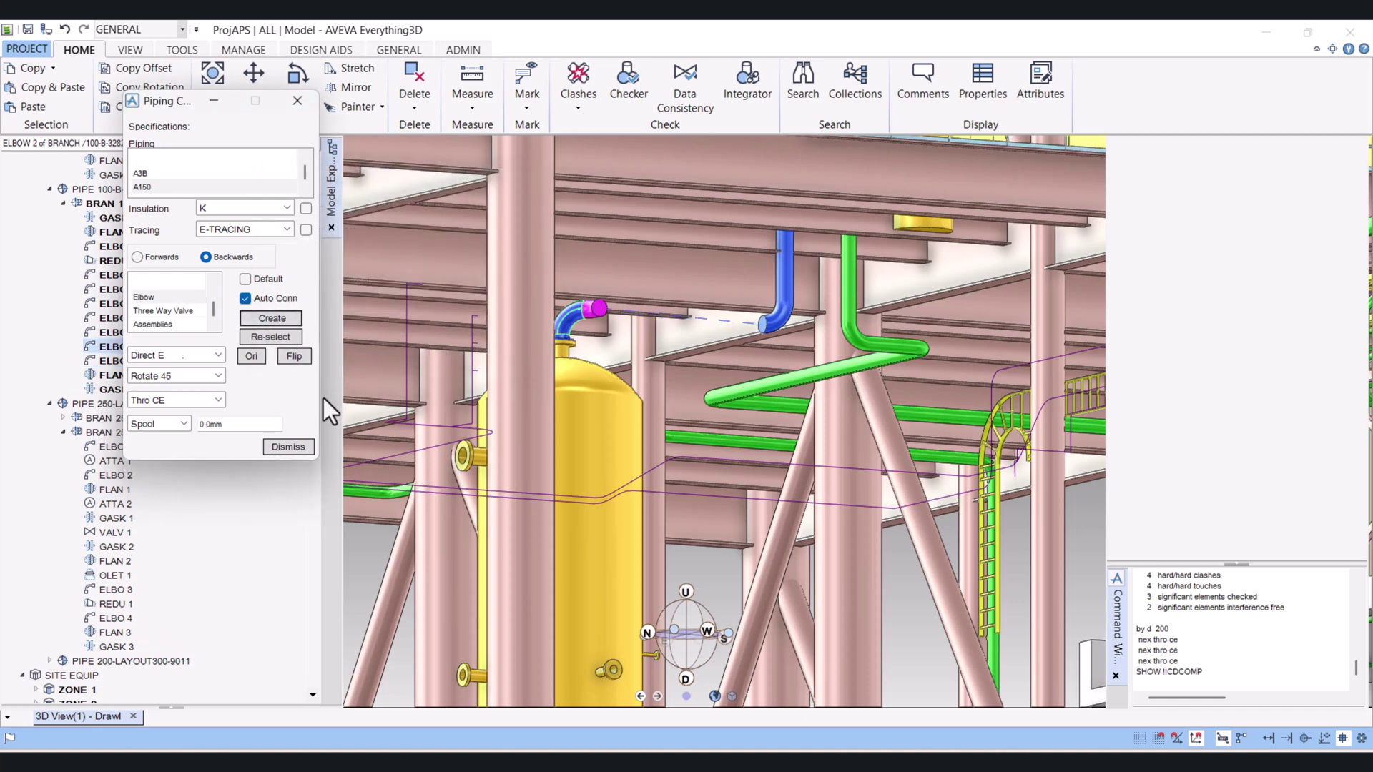
Rotate the elbow 180° and set its spool distance to 30.
{"action": "left_click", "coordinate": [201, 377]}
{"action": "left_click", "coordinate": [183, 421]}
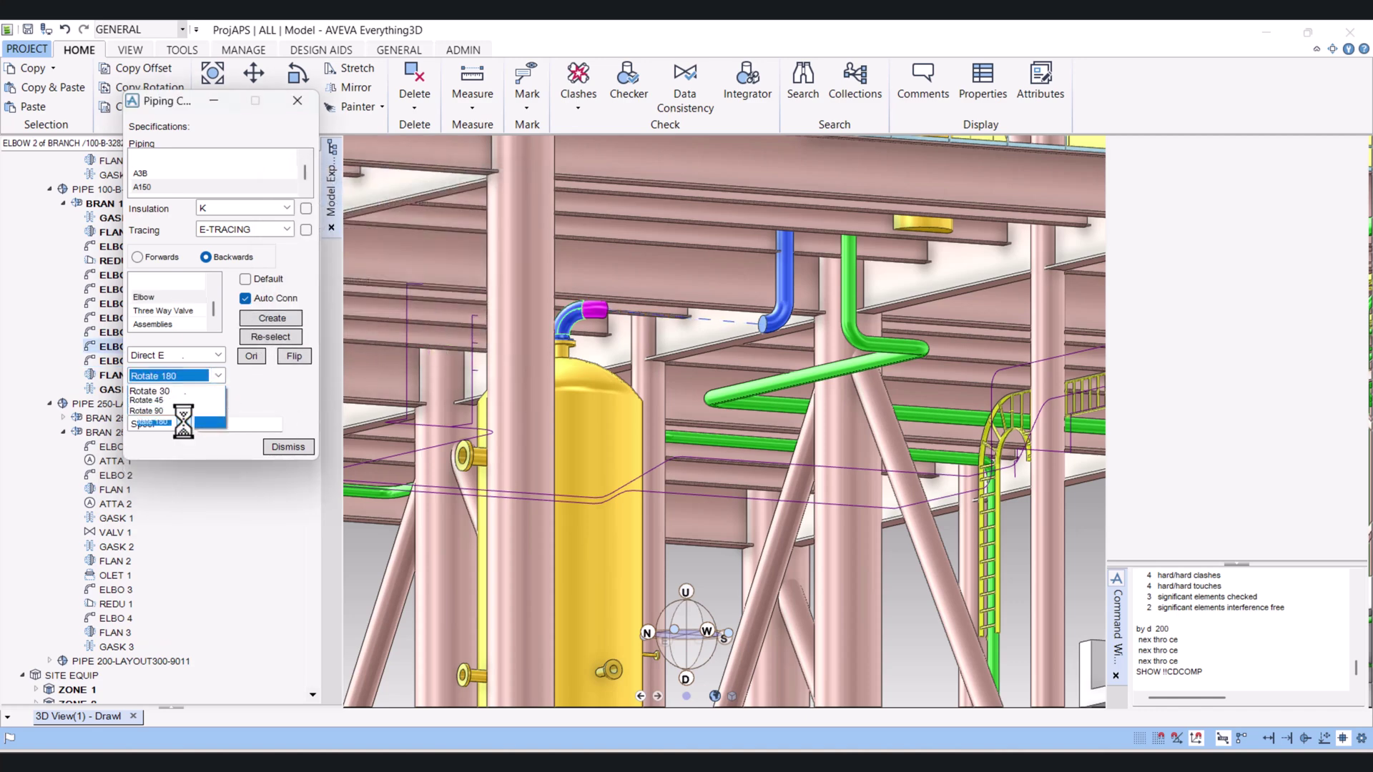
{"action": "left_click_drag", "start_coordinate": [228, 427], "coordinate": [191, 423]}
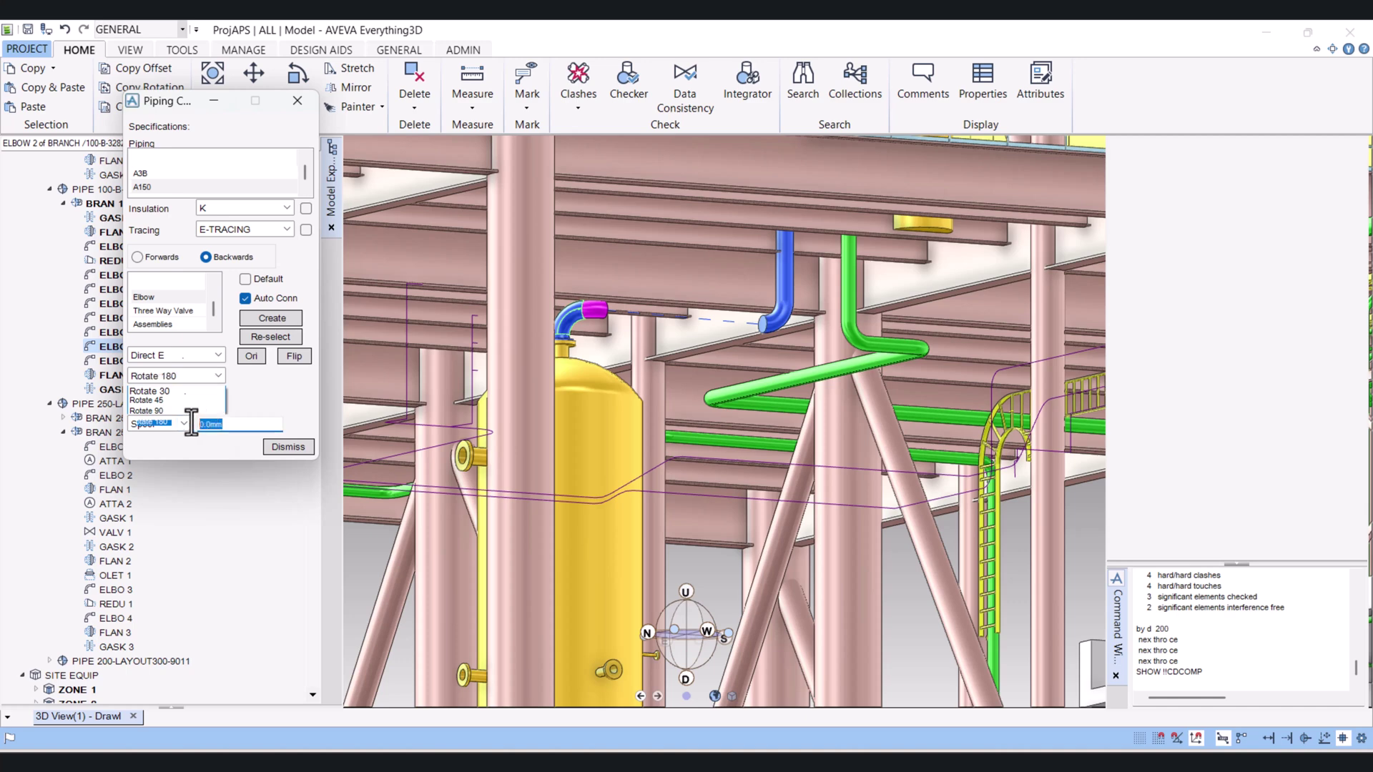
{"action": "type", "text": "30"}
{"action": "key", "text": "Return"}
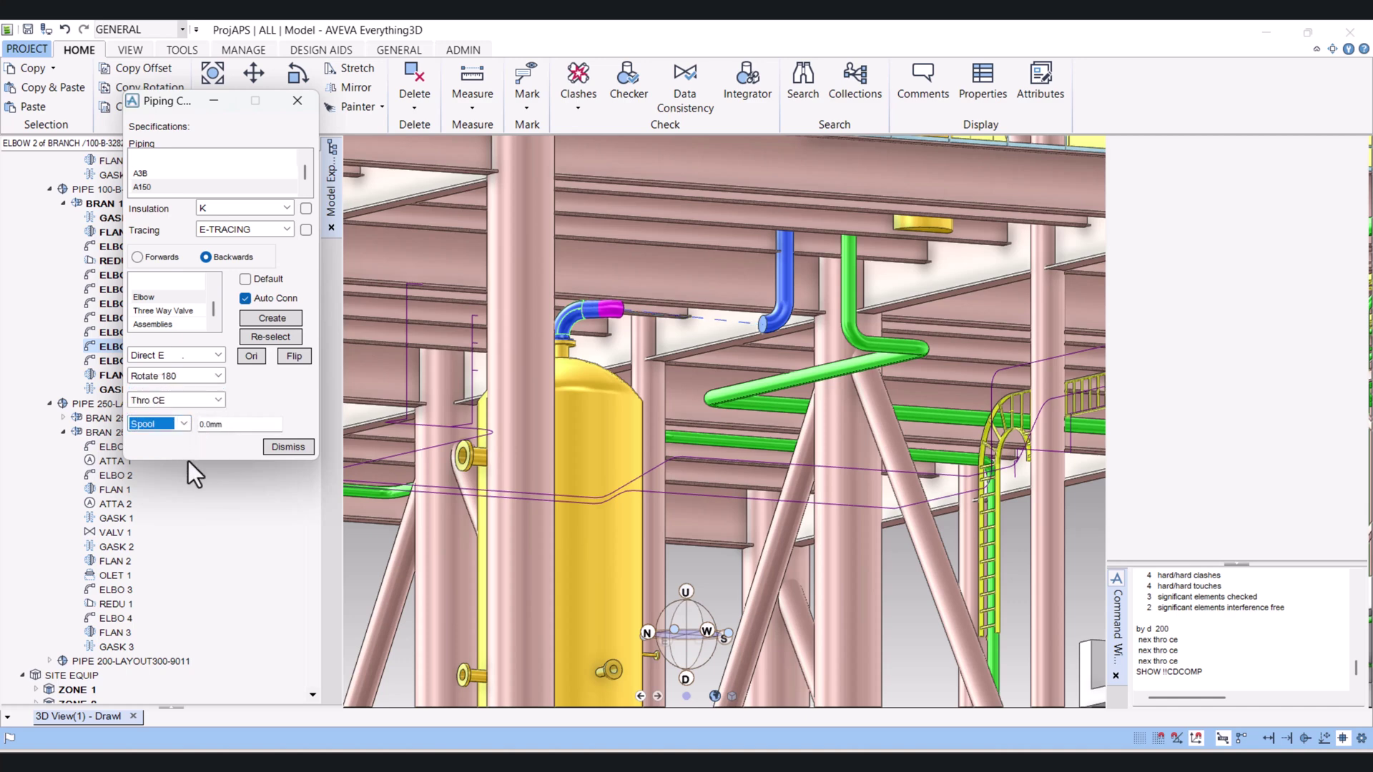
Run 'nex thro ce' twice to route the blue pipe through elbows 3 and 4, then select elbow 5.
{"action": "left_click", "coordinate": [1187, 655]}
{"action": "type", "text": "nex thro ce"}
{"action": "key", "text": "Return"}
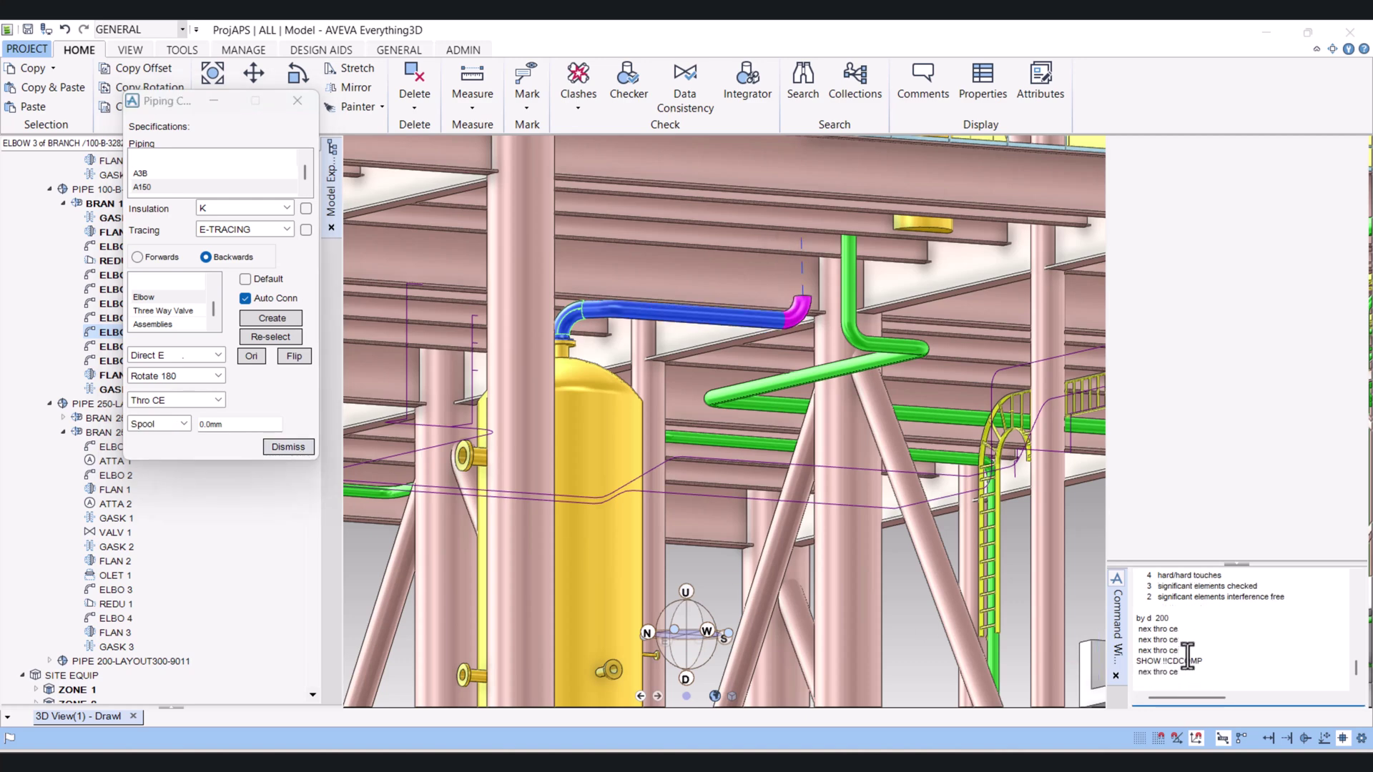
{"action": "key", "text": "Up"}
{"action": "key", "text": "Return"}
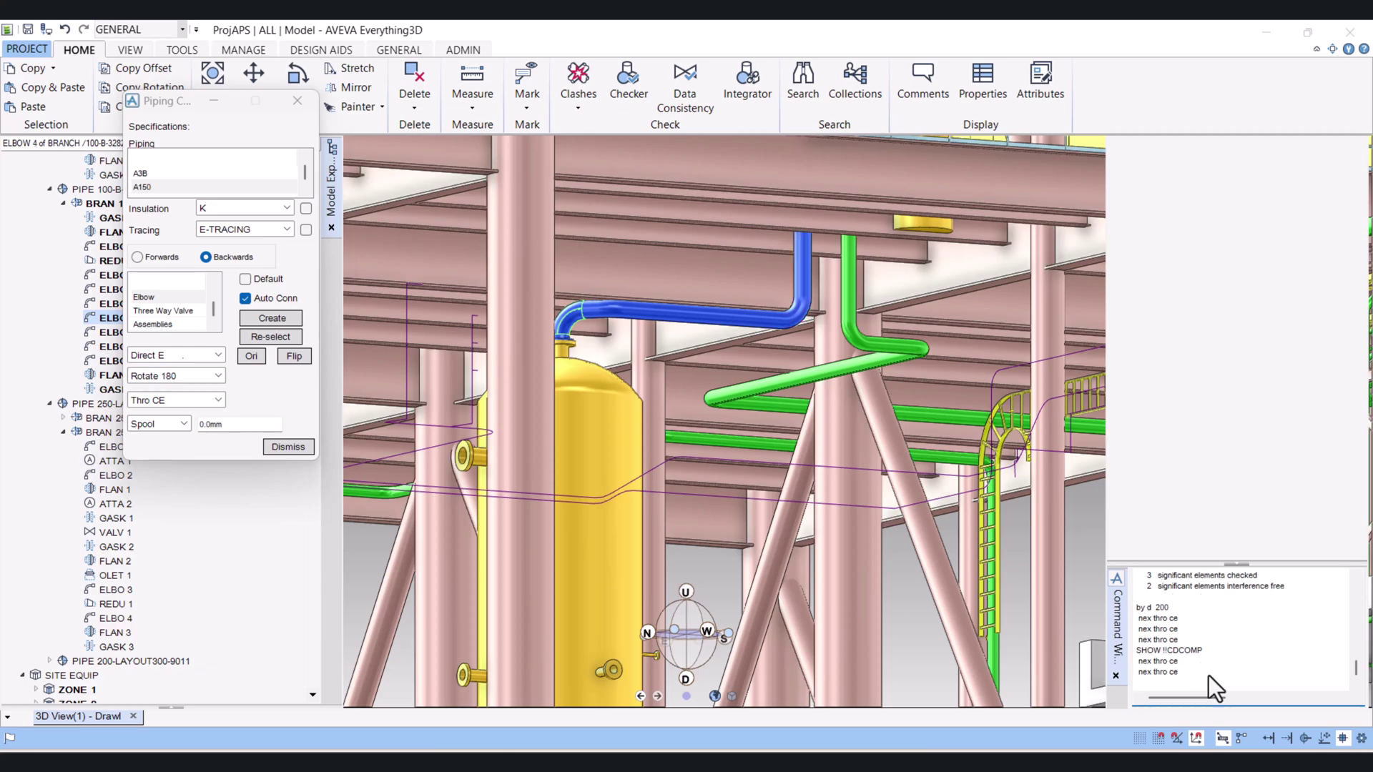
{"action": "scroll", "coordinate": [943, 501], "scroll_direction": "down", "scroll_amount": 5}
{"action": "middle_click_drag", "start_coordinate": [863, 402], "coordinate": [866, 428]}
{"action": "scroll", "coordinate": [661, 407], "scroll_direction": "up", "scroll_amount": 5}
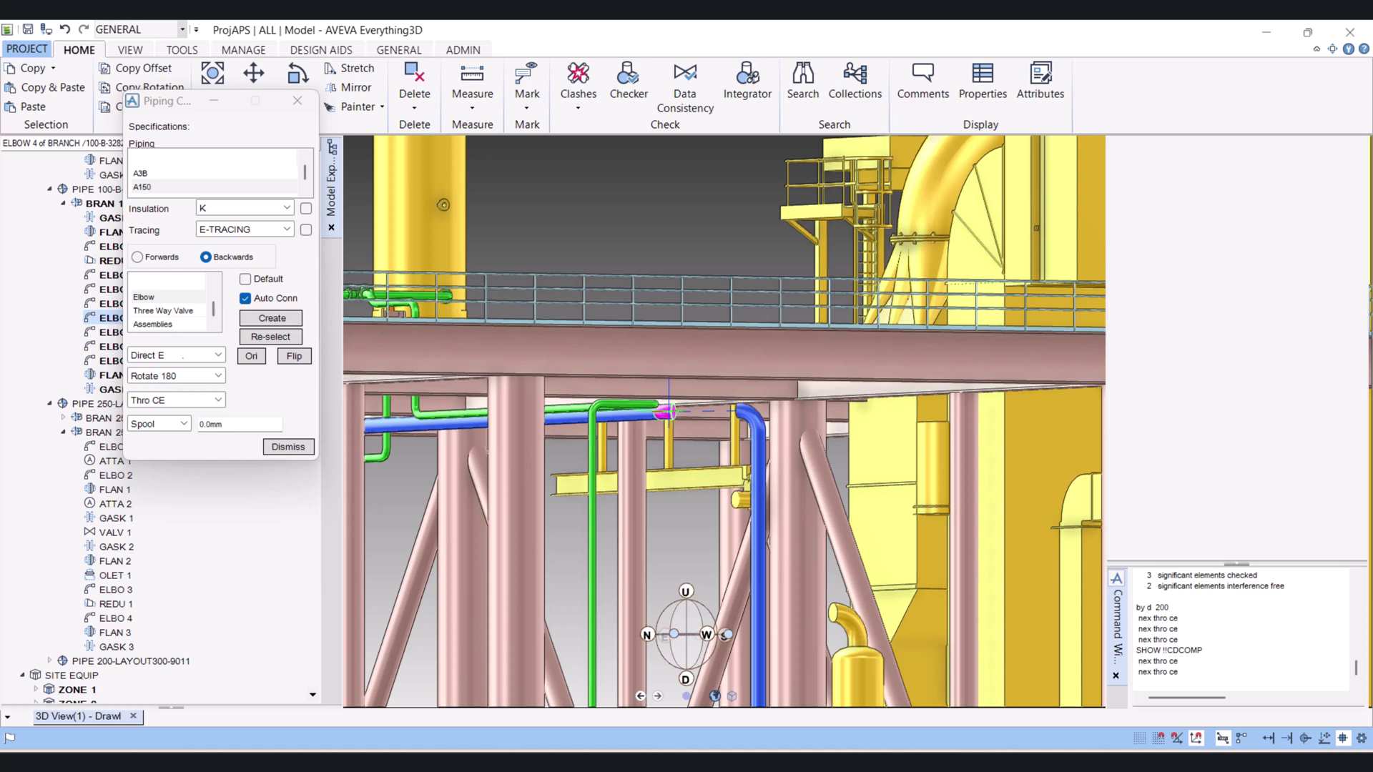
{"action": "left_click", "coordinate": [668, 411]}
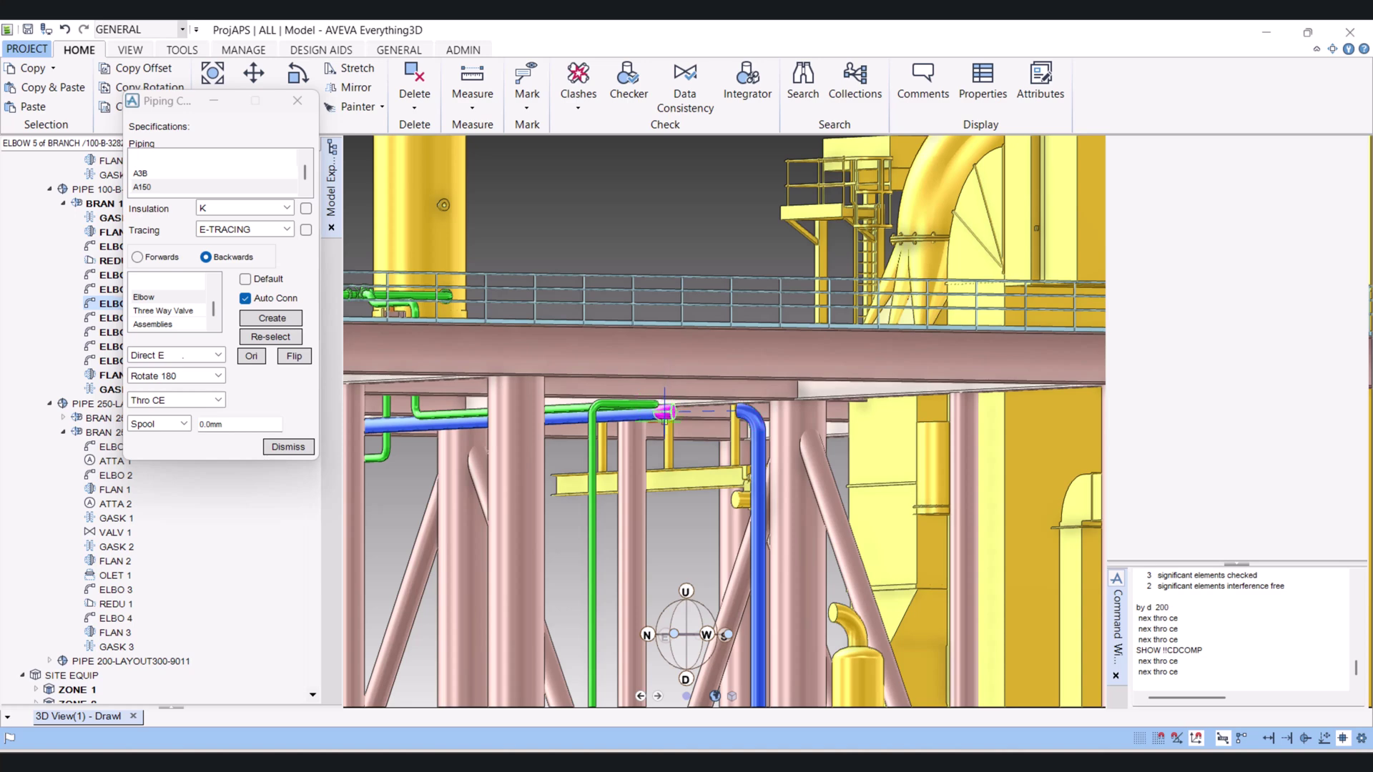
Measure from the pink pipe end to the blue pipe, compute 1923.09 − 1252.97 = 670.12, and copy it.
{"action": "left_click", "coordinate": [475, 115]}
{"action": "left_click", "coordinate": [465, 143]}
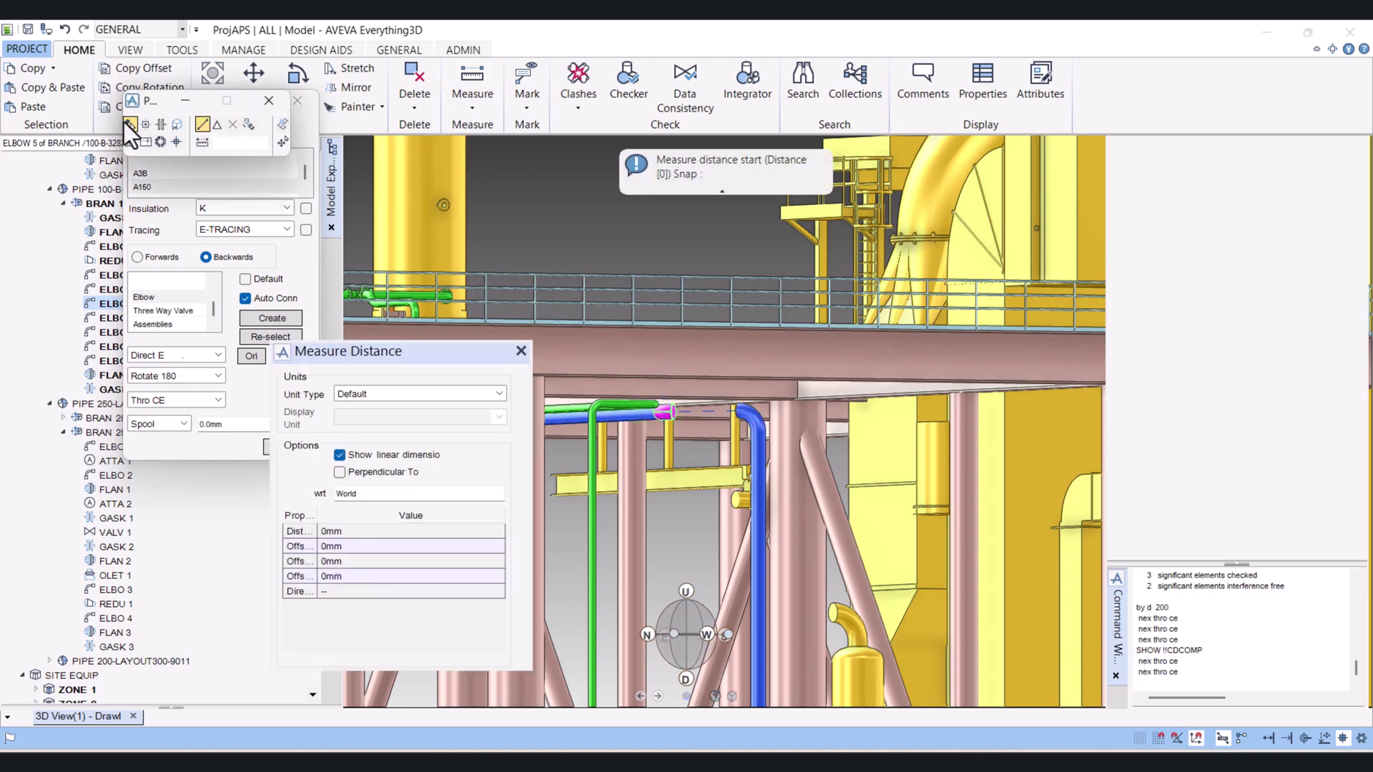
{"action": "left_click", "coordinate": [671, 413]}
{"action": "left_click", "coordinate": [759, 421]}
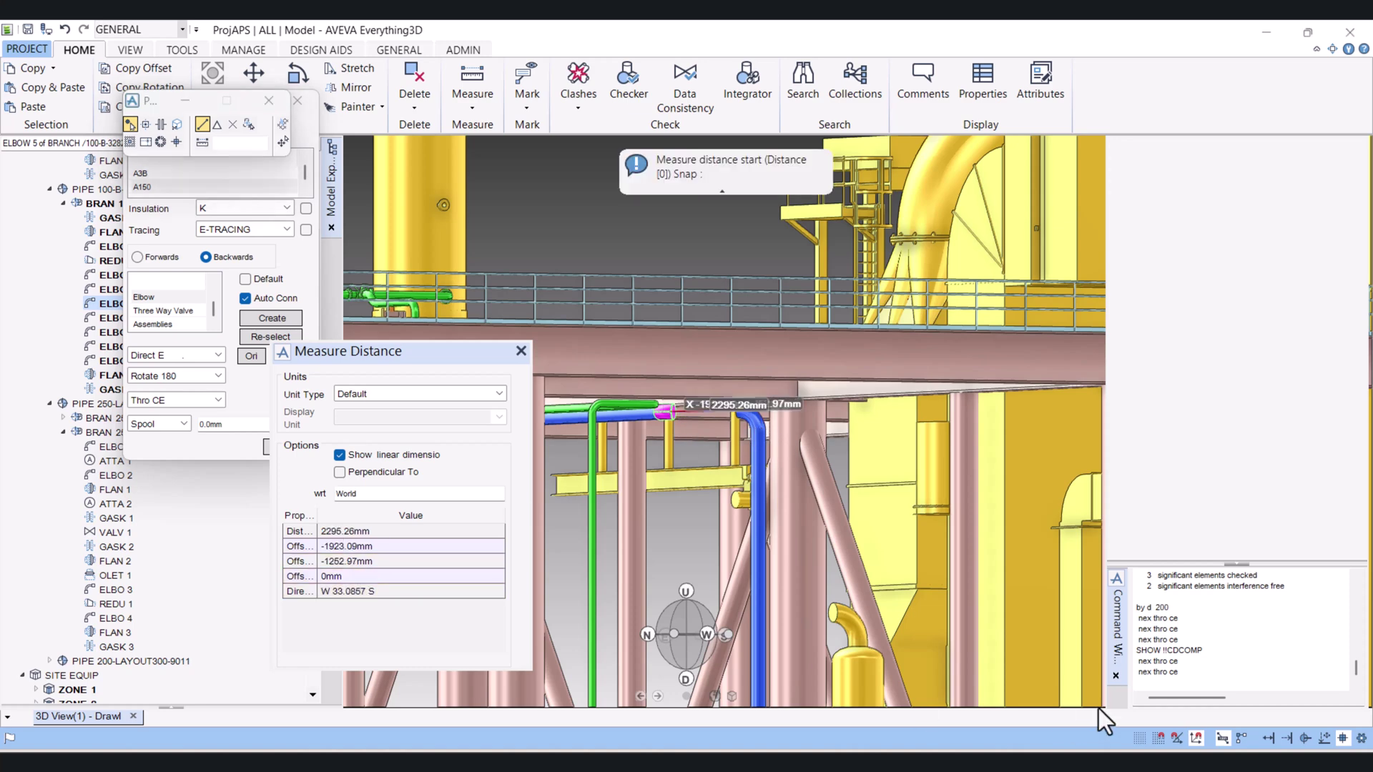
{"action": "left_click", "coordinate": [1176, 688]}
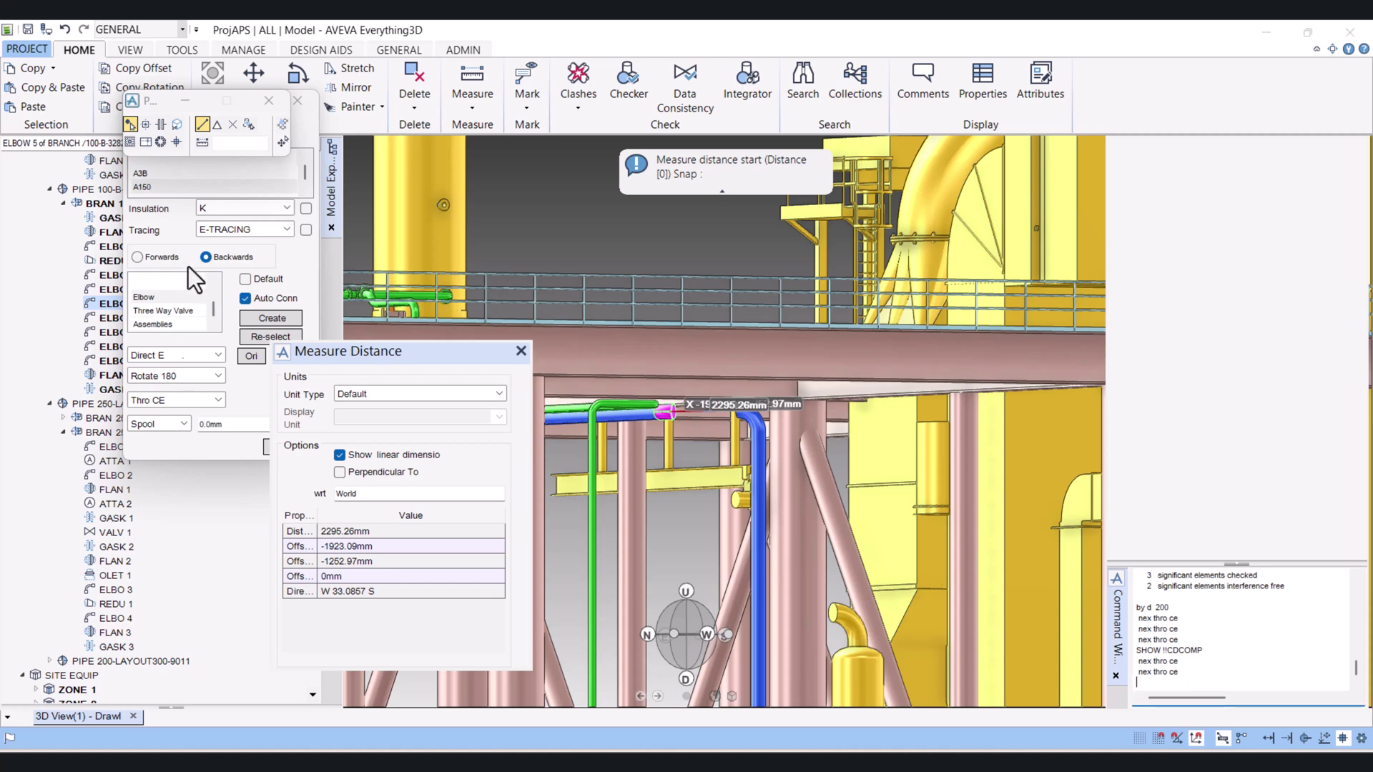
{"action": "type", "text": "q 1923.09 - 1252.97"}
{"action": "key", "text": "Return"}
{"action": "double_click", "coordinate": [1148, 672]}
{"action": "key", "text": "ctrl+c"}
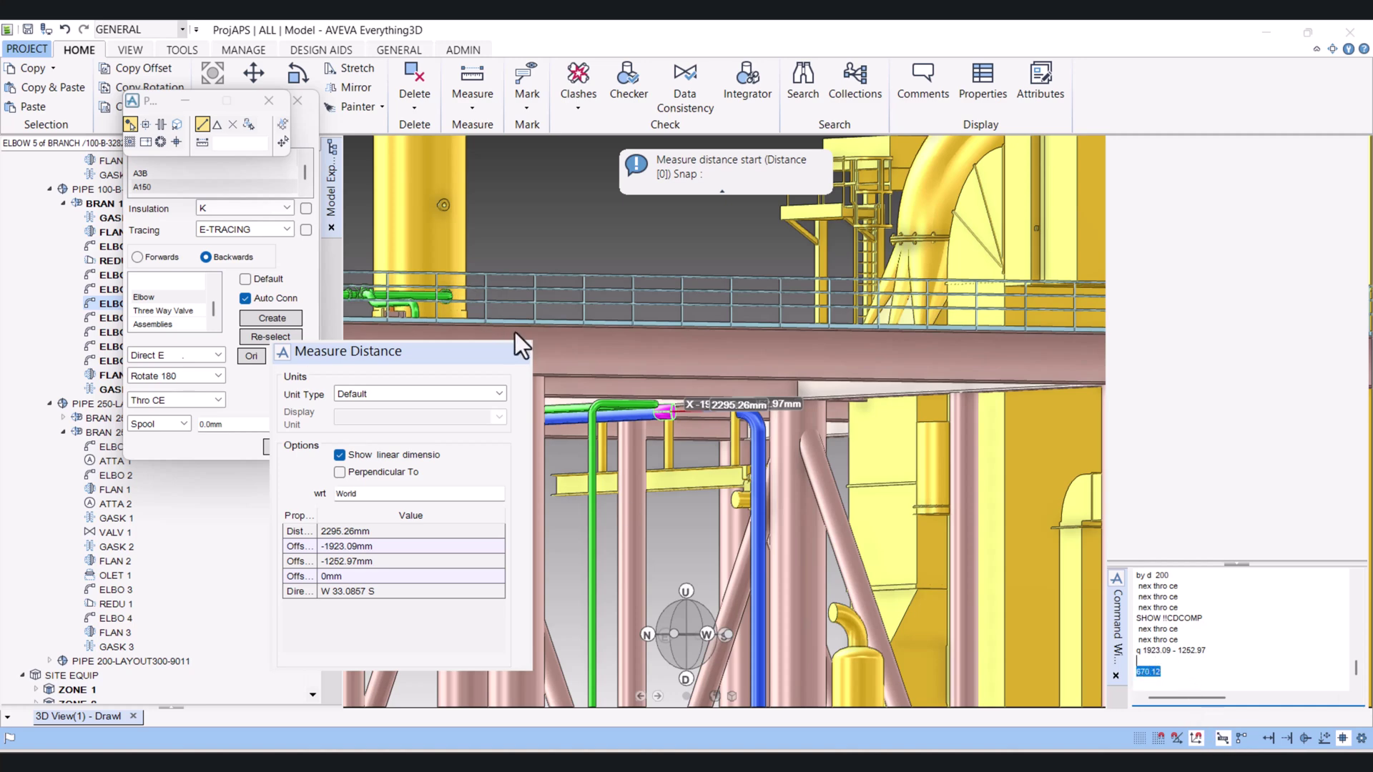
{"action": "left_click", "coordinate": [520, 350]}
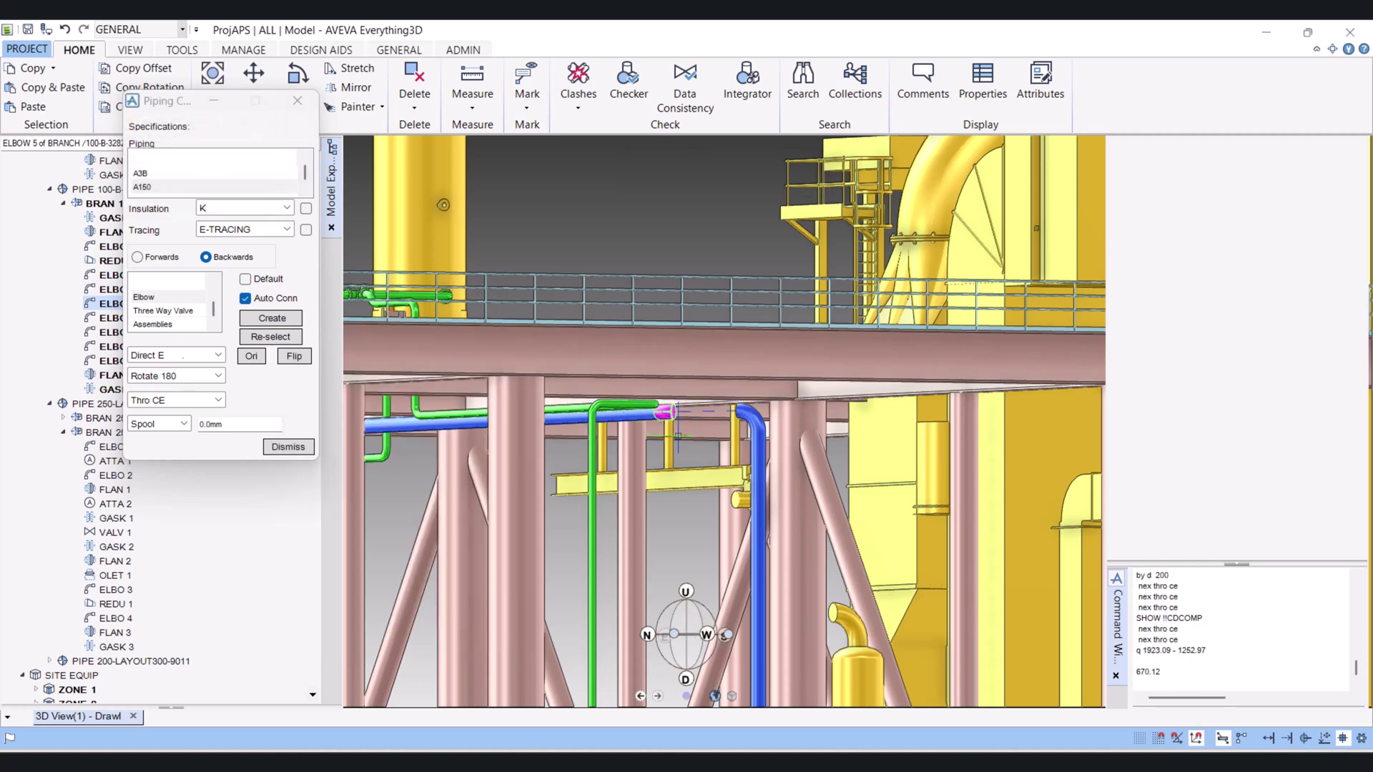
Move the pink fitting 670.12 mm west with the command 'by w 670.12'.
{"action": "left_click", "coordinate": [1202, 687]}
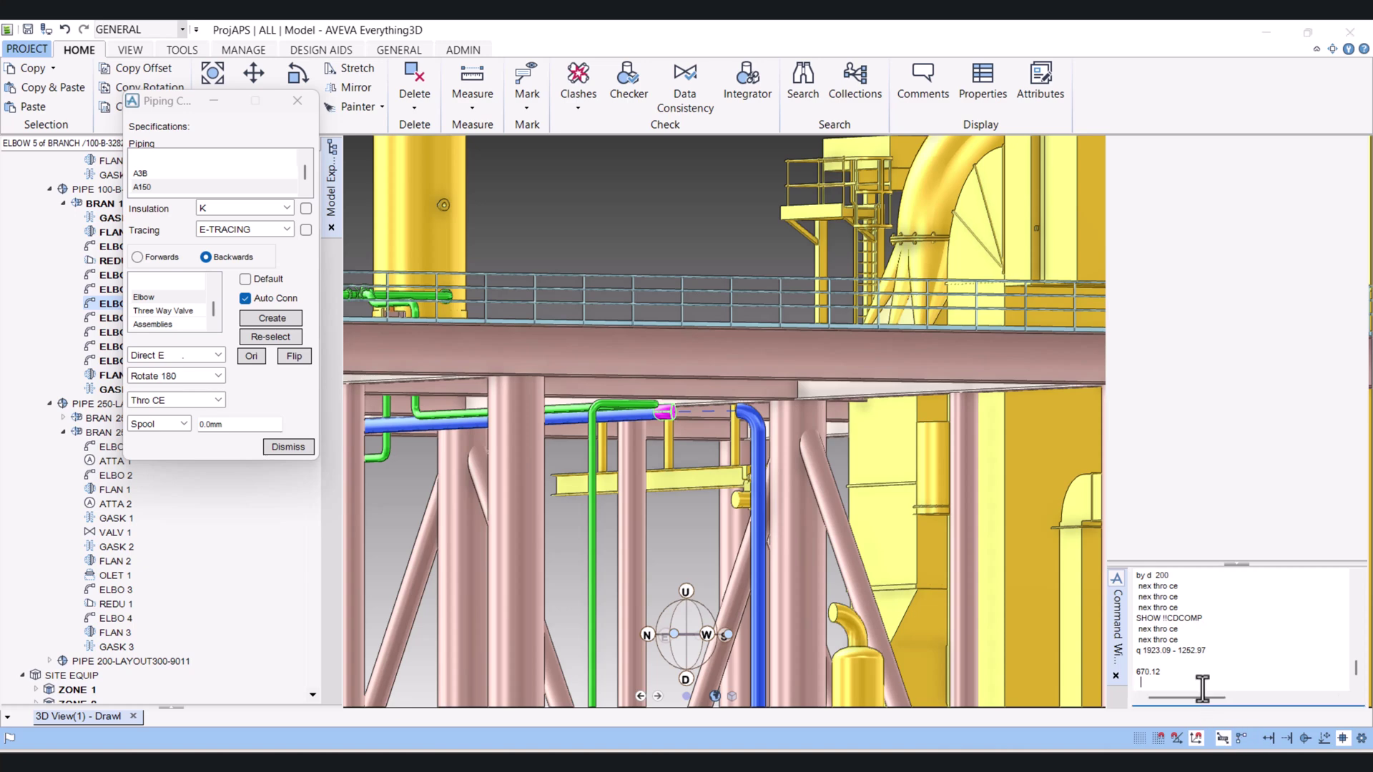
{"action": "type", "text": "by w"}
{"action": "key", "text": "Return"}
{"action": "key", "text": "Return"}
{"action": "key", "text": "ctrl+v"}
{"action": "type", "text": "by"}
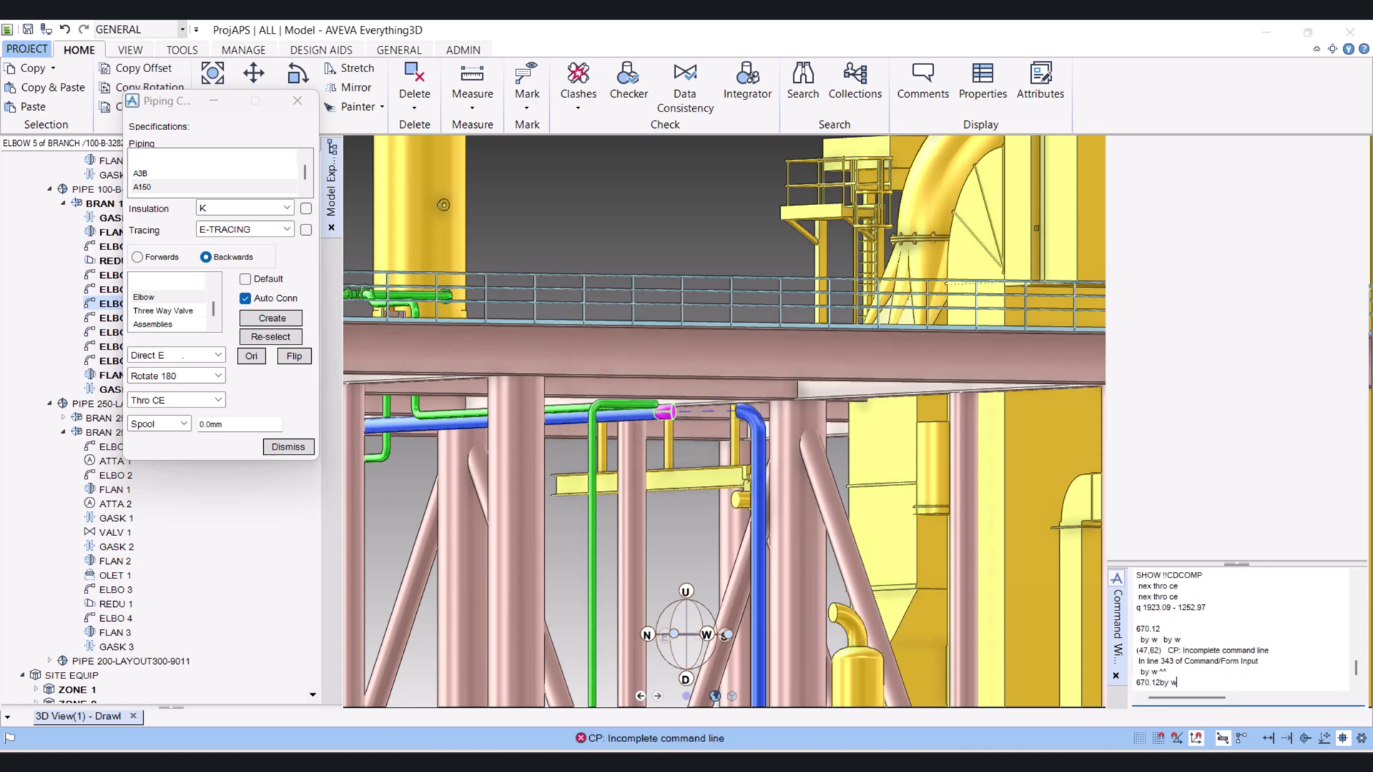
{"action": "key", "text": "BackSpace"}
{"action": "key", "text": "BackSpace"}
{"action": "key", "text": "BackSpace"}
{"action": "key", "text": "BackSpace"}
{"action": "key", "text": "BackSpace"}
{"action": "key", "text": "BackSpace"}
{"action": "key", "text": "BackSpace"}
{"action": "key", "text": "BackSpace"}
{"action": "type", "text": "by w"}
{"action": "key", "text": "Return"}
{"action": "key", "text": "Return"}
{"action": "key", "text": "ctrl+v"}
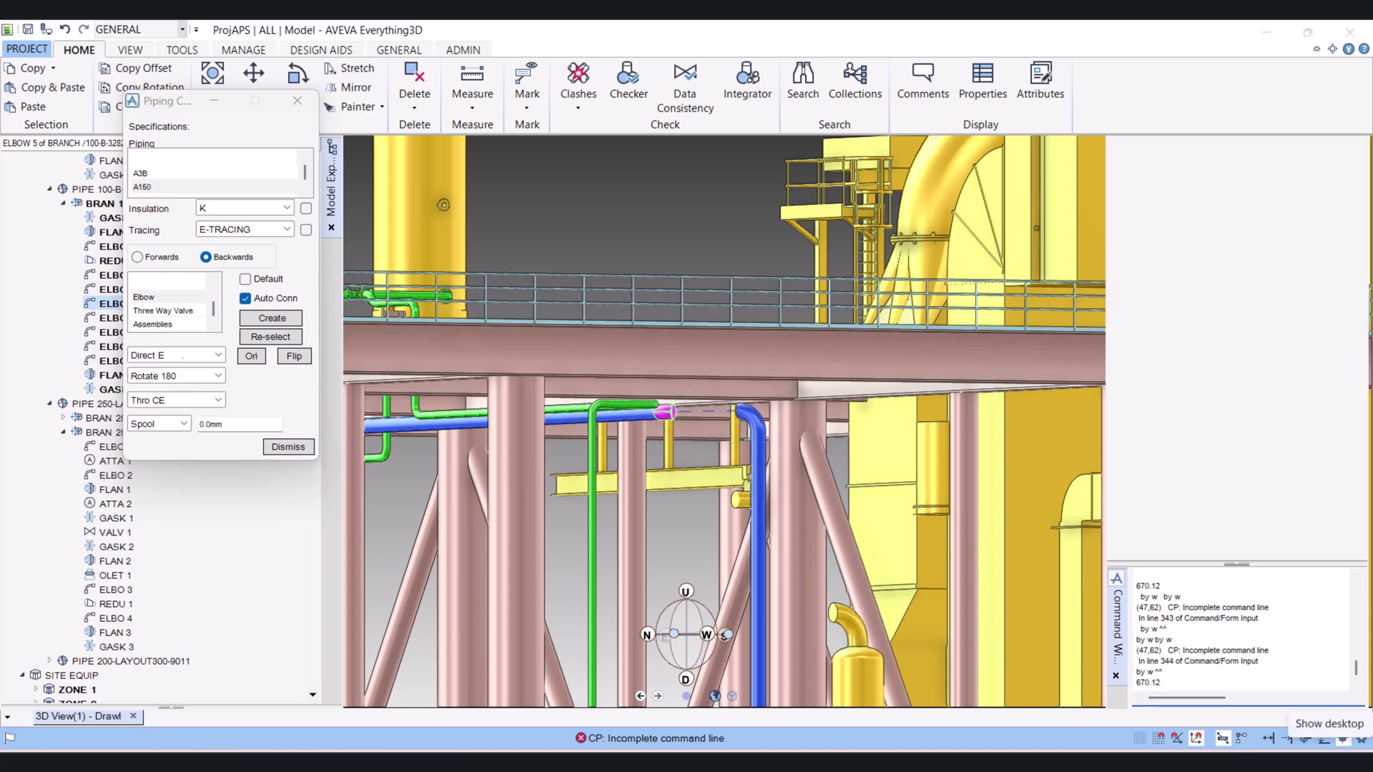
{"action": "type", "text": "by w"}
{"action": "key", "text": "Return"}
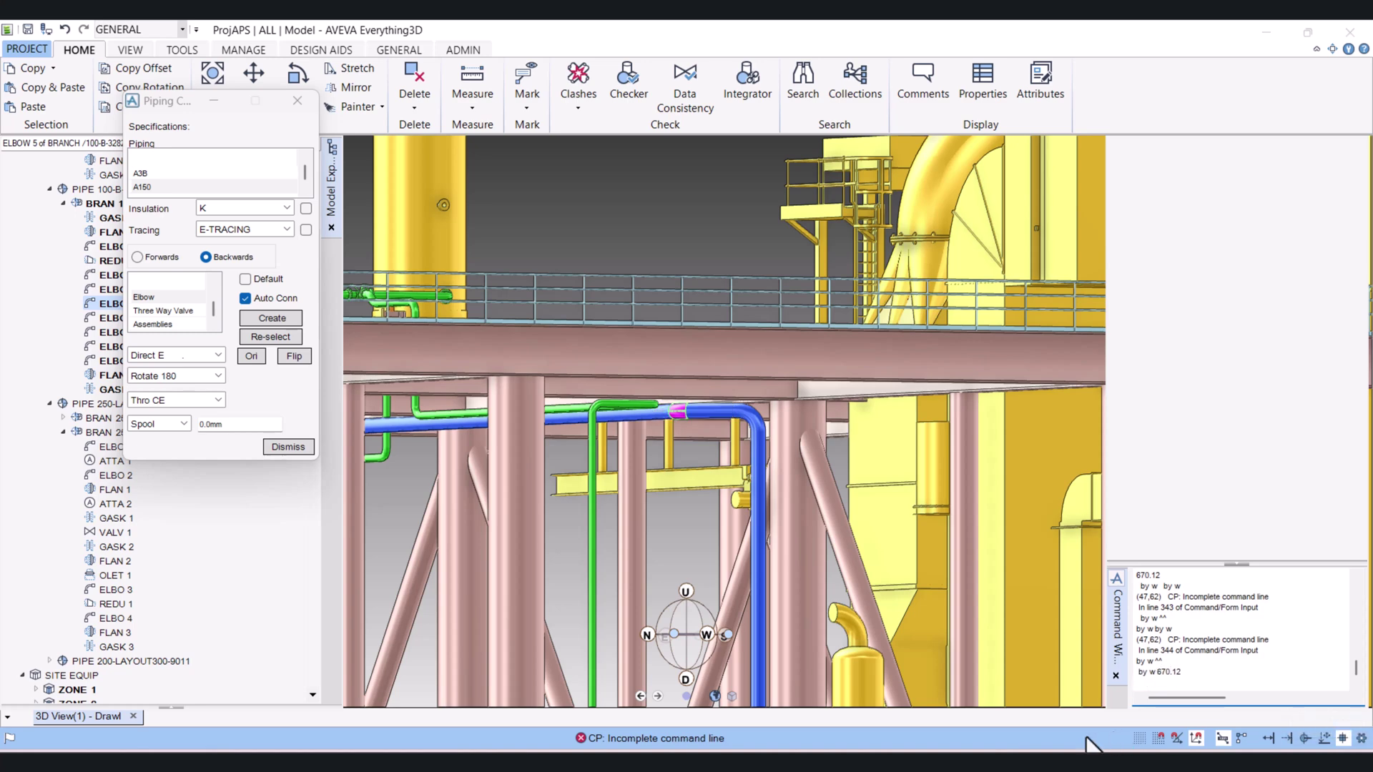
{"action": "scroll", "coordinate": [845, 522], "scroll_direction": "down", "scroll_amount": 3}
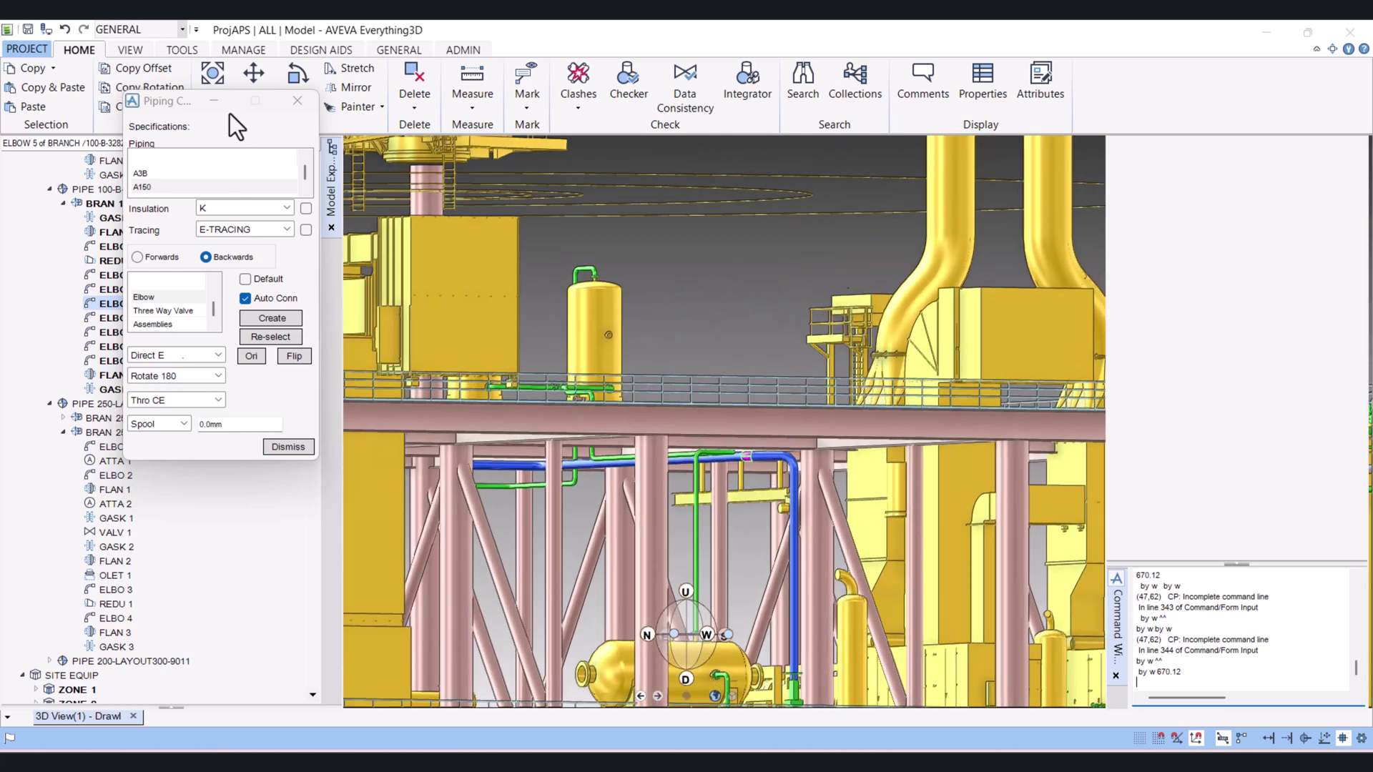
Minimize the Piping dialog, make PIPE 100-B-3282 current, and run Check CE.
{"action": "left_click", "coordinate": [214, 101]}
{"action": "left_click", "coordinate": [135, 190]}
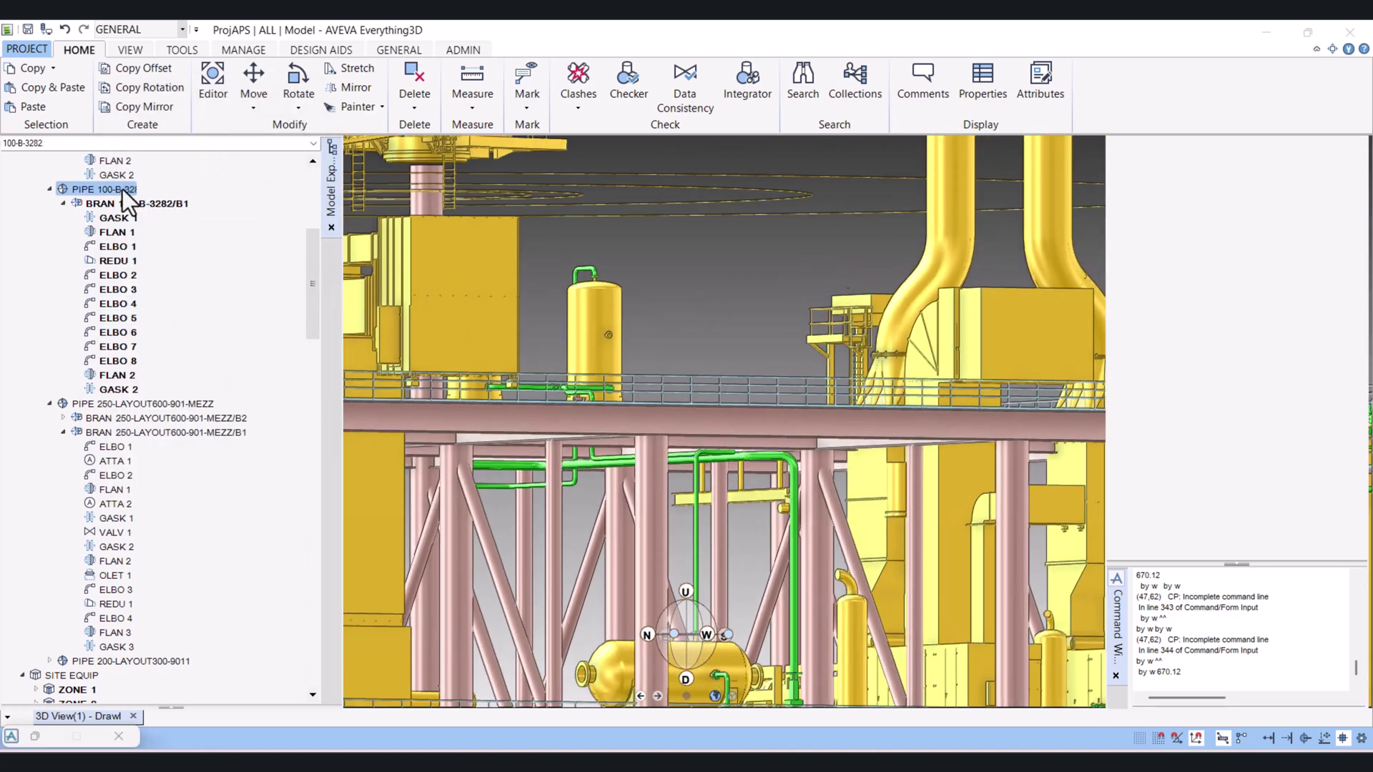
{"action": "left_click", "coordinate": [581, 113]}
{"action": "left_click", "coordinate": [594, 146]}
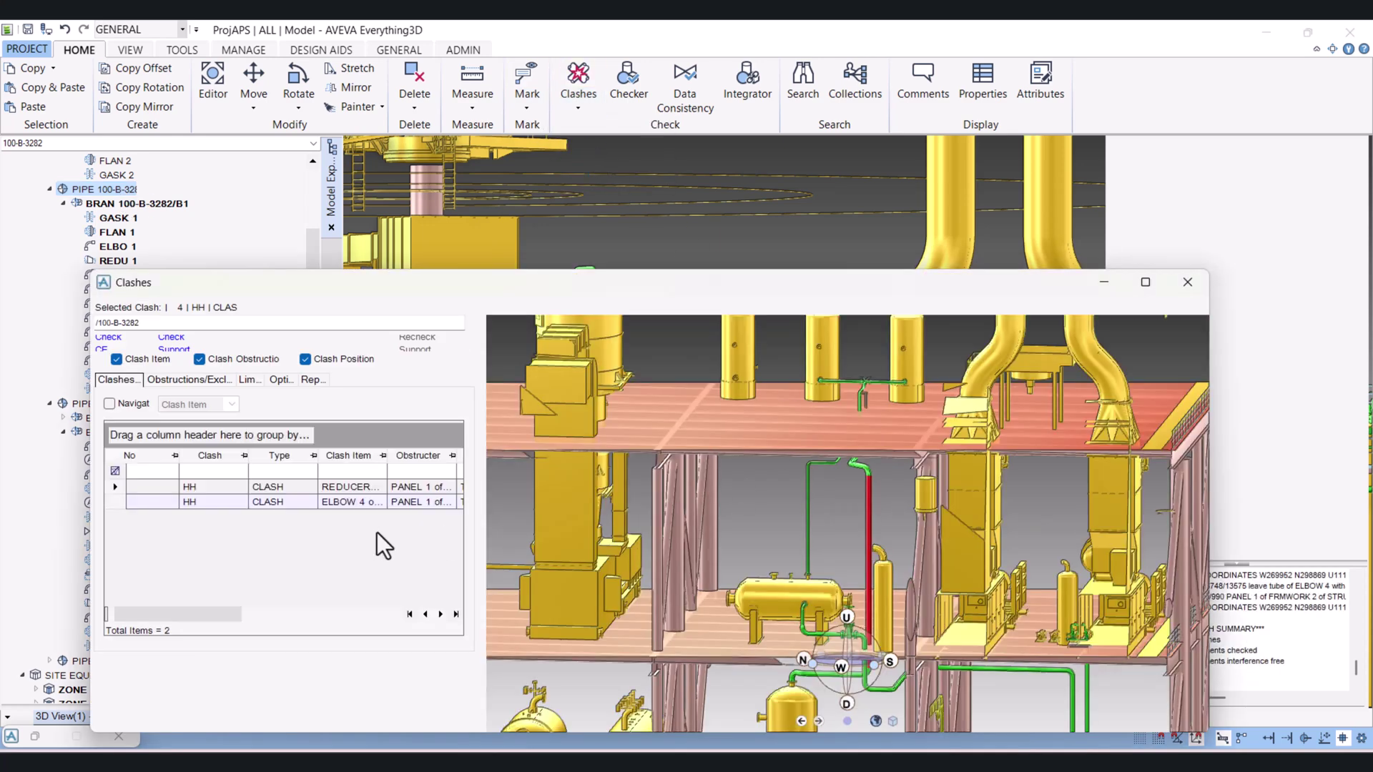
{"action": "scroll", "coordinate": [938, 591], "scroll_direction": "down", "scroll_amount": 3}
{"action": "scroll", "coordinate": [886, 619], "scroll_direction": "up", "scroll_amount": 5}
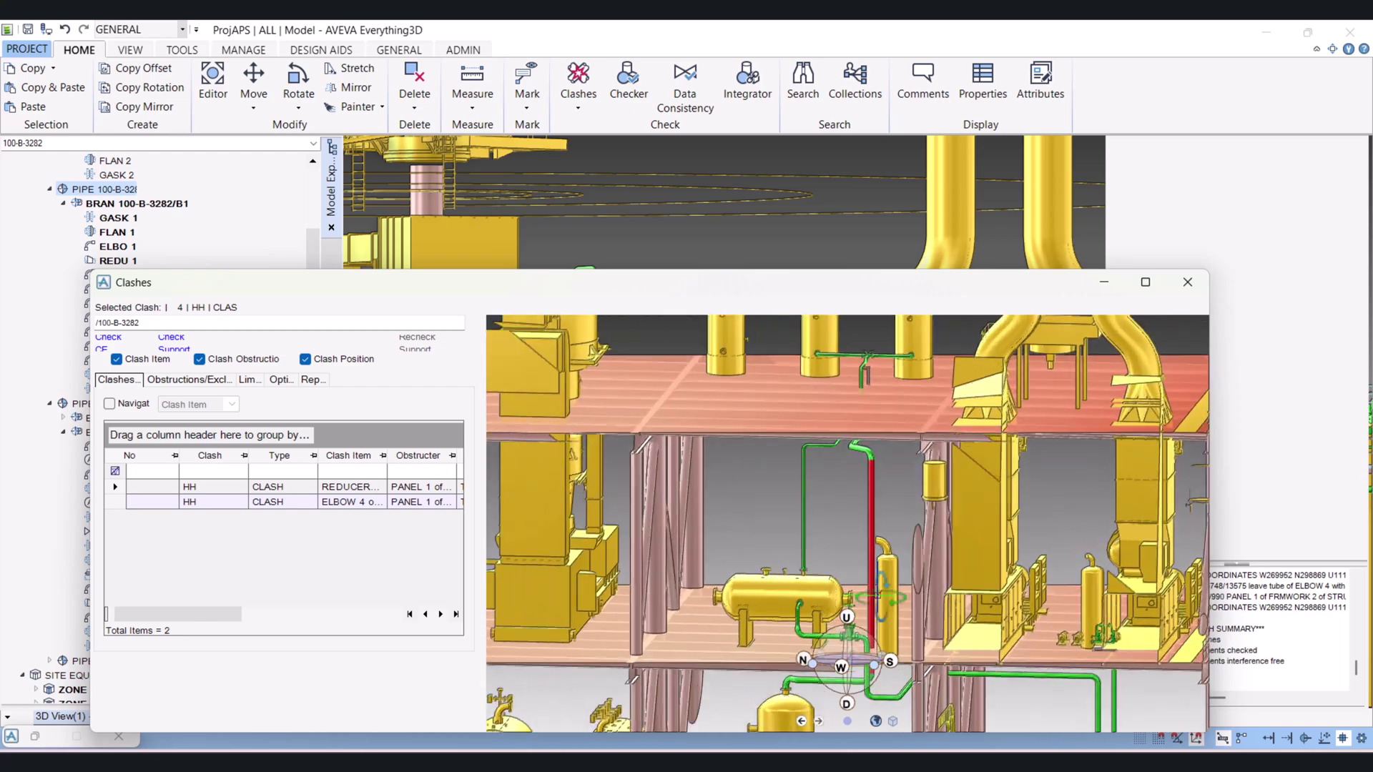
Inspect the reducer clash and the ELBOW 4 panel clash, then close the clash results.
{"action": "middle_click_drag", "start_coordinate": [911, 639], "coordinate": [854, 411]}
{"action": "left_click", "coordinate": [339, 502]}
{"action": "left_click", "coordinate": [342, 489]}
{"action": "middle_click_drag", "start_coordinate": [914, 564], "coordinate": [708, 618]}
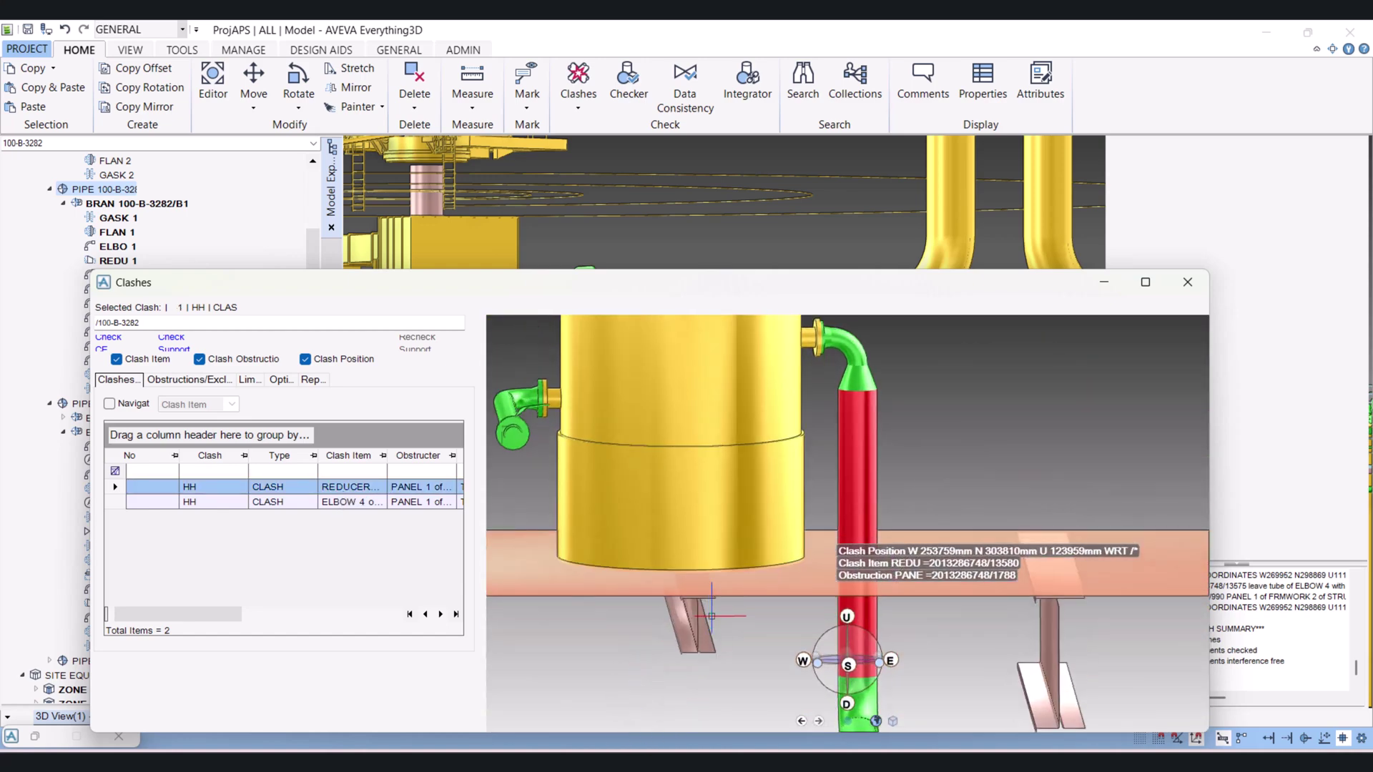
{"action": "left_click", "coordinate": [406, 506]}
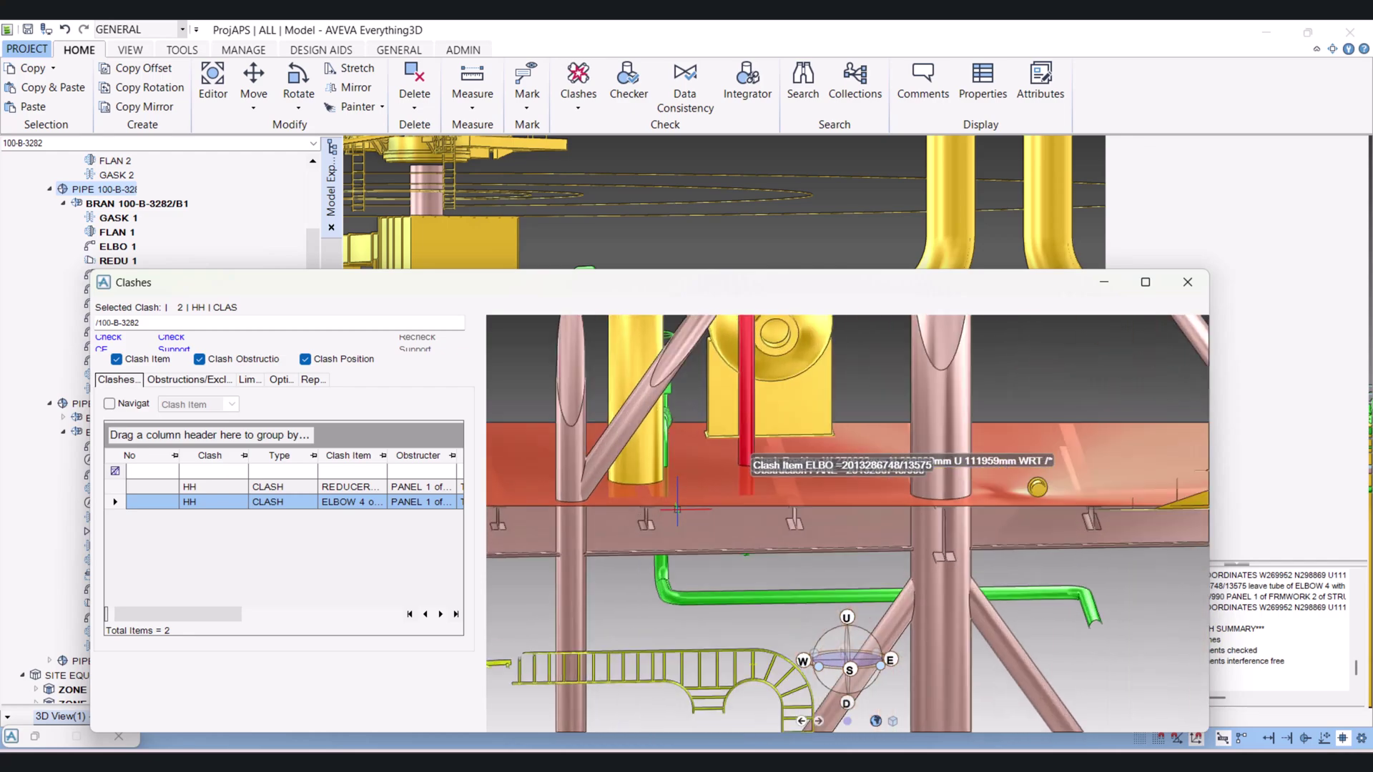
{"action": "left_click", "coordinate": [1188, 283]}
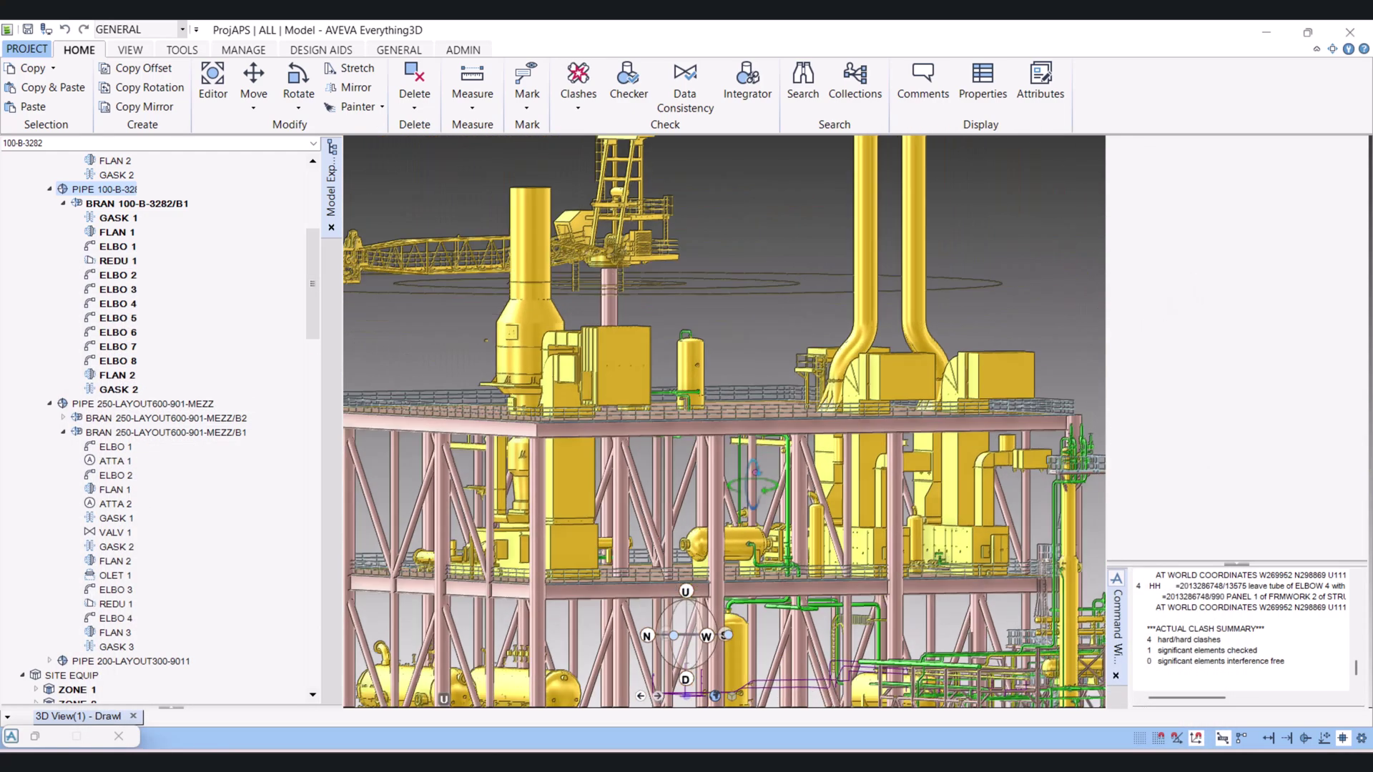
Zoom in and select the separator vessel so EQUI SEPARATOR is current.
{"action": "scroll", "coordinate": [756, 516], "scroll_direction": "up", "scroll_amount": 4}
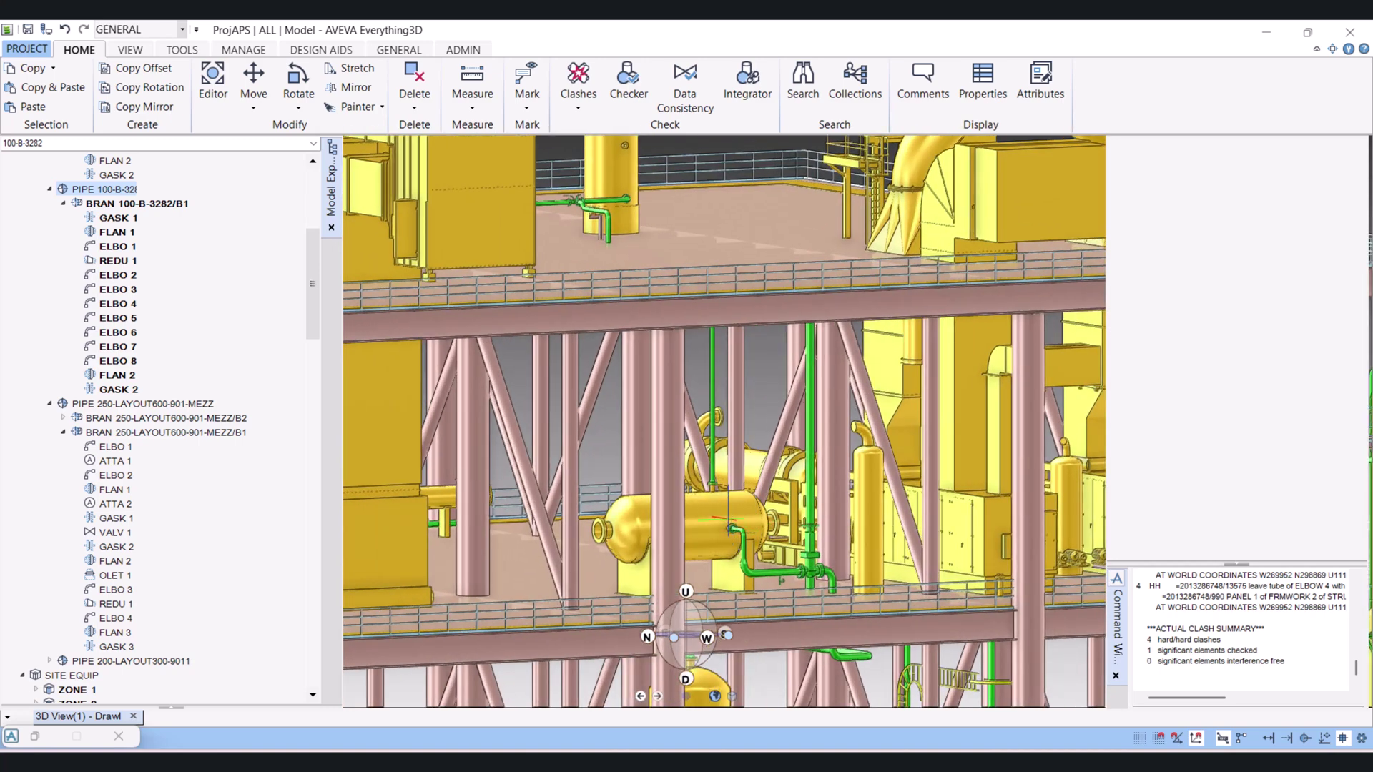
{"action": "left_click", "coordinate": [724, 519]}
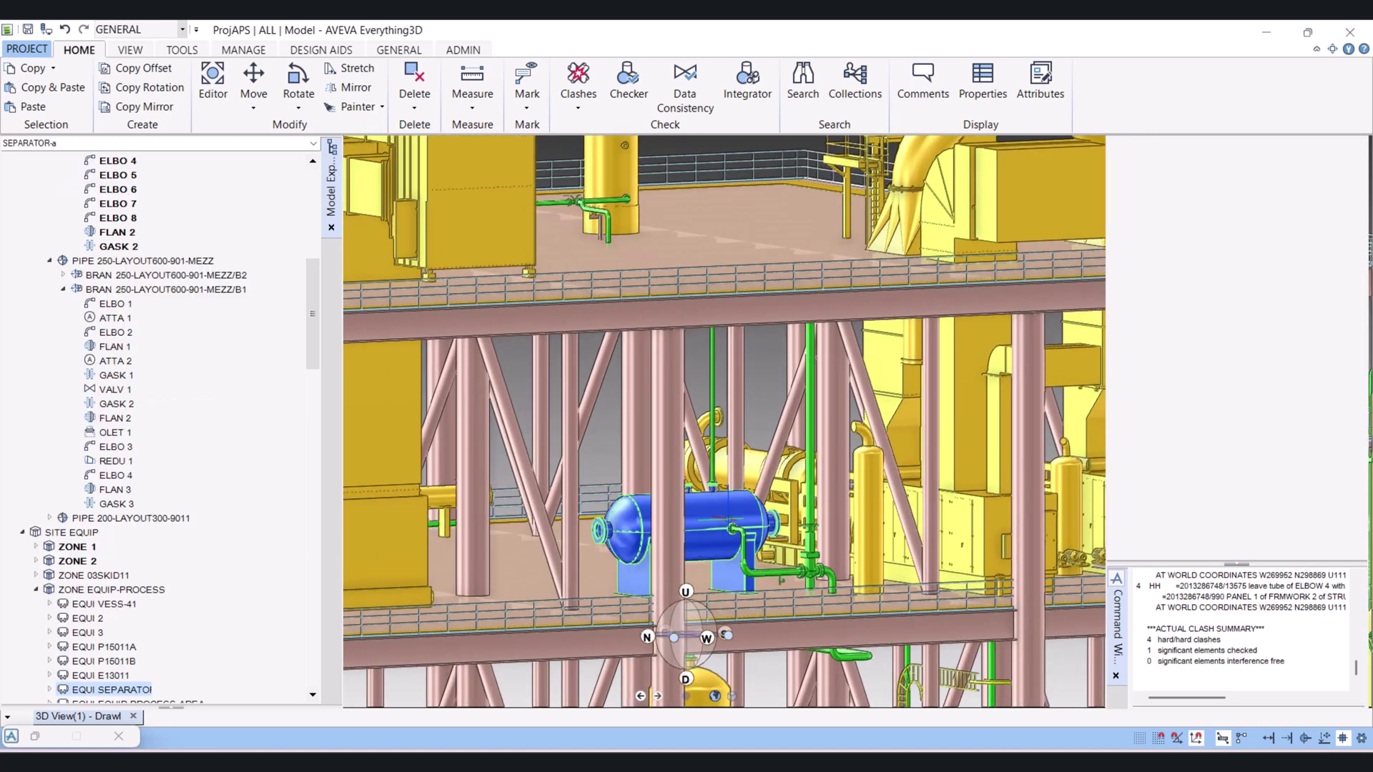
{"action": "scroll", "coordinate": [728, 519], "scroll_direction": "down", "scroll_amount": 2}
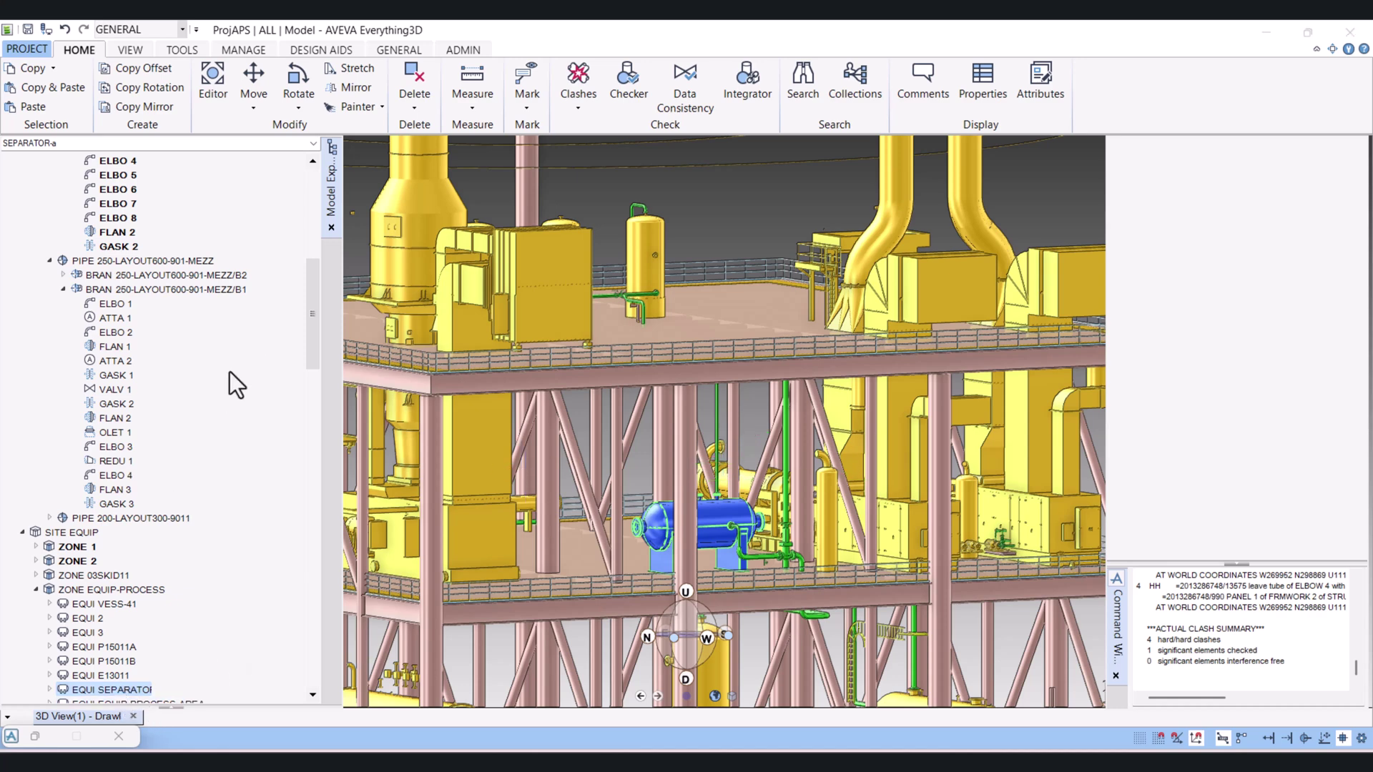
Run Check CE on the separator, review its 8 clash and touch items, then close the results.
{"action": "left_click", "coordinate": [580, 105]}
{"action": "left_click", "coordinate": [586, 144]}
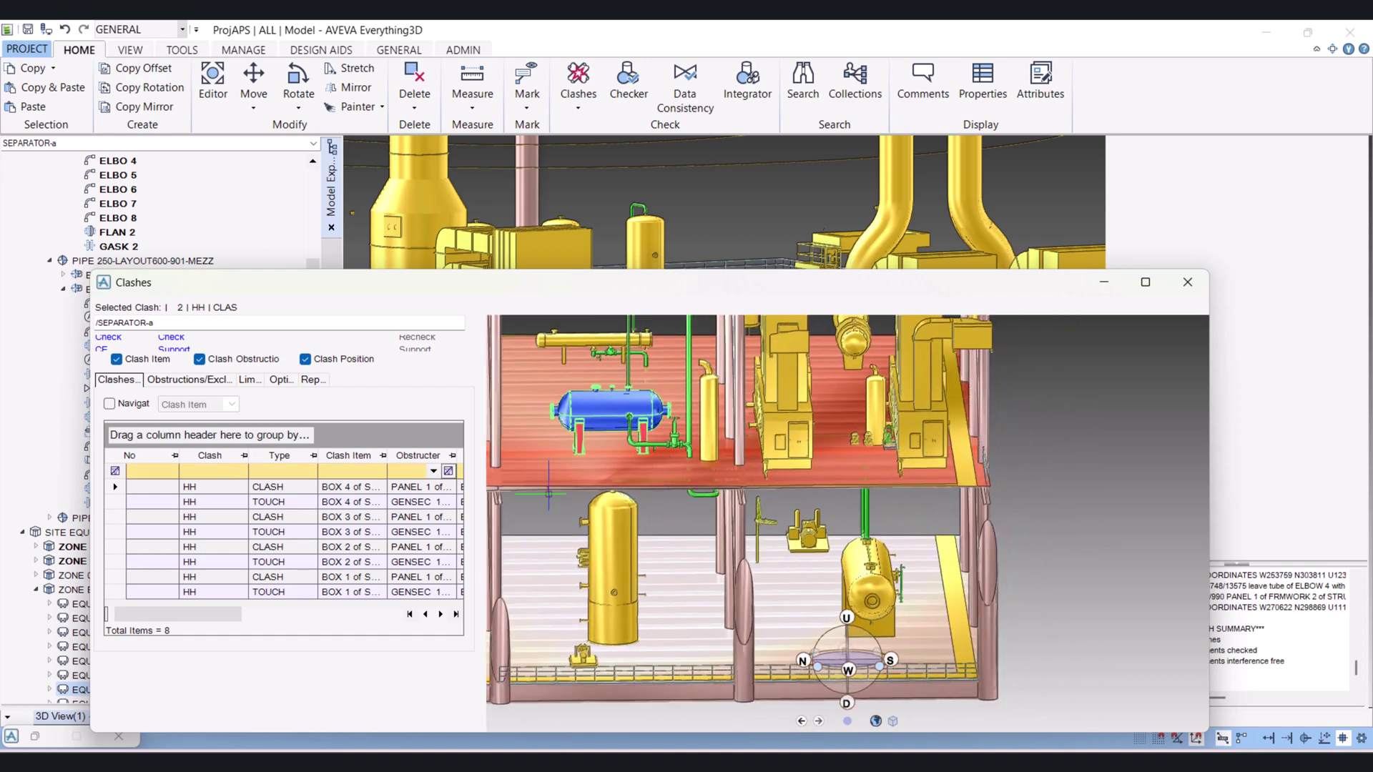
{"action": "left_click", "coordinate": [1188, 282]}
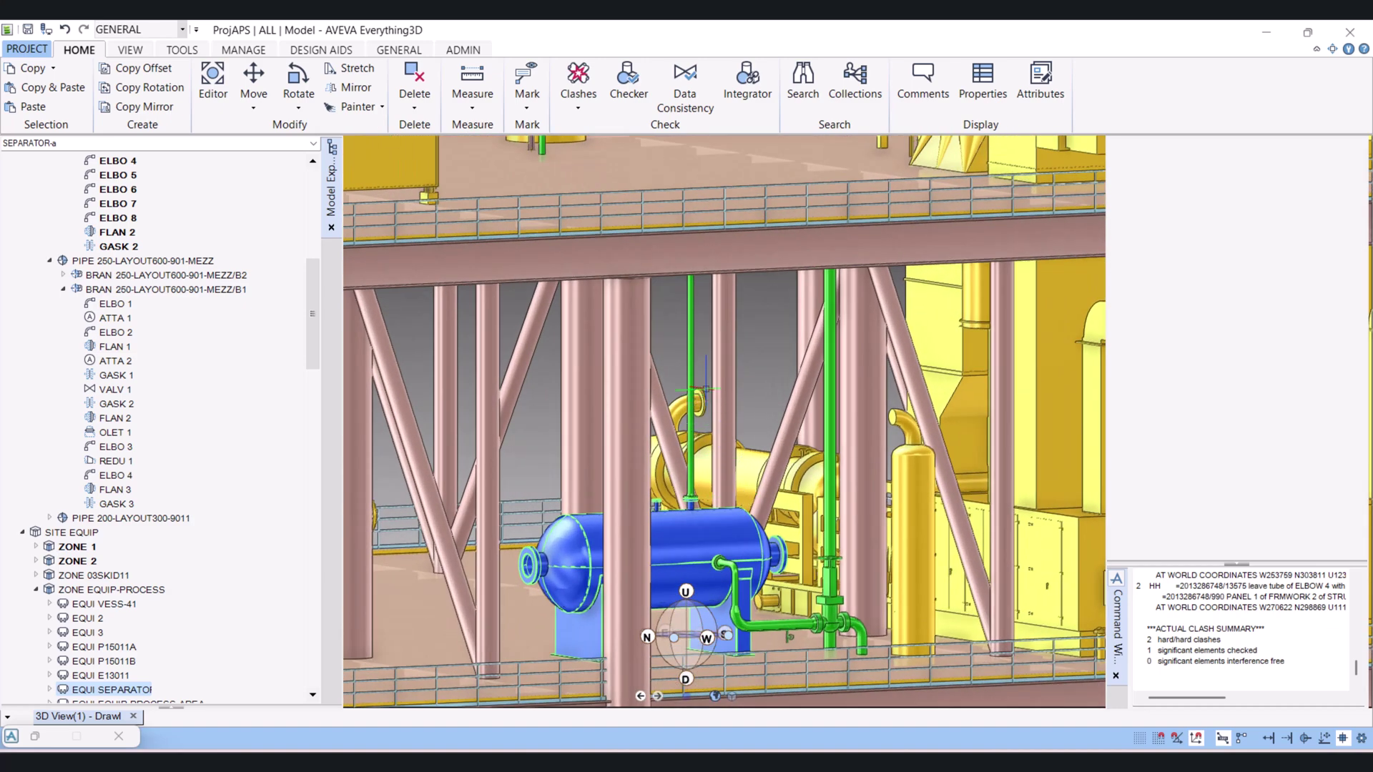
{"action": "scroll", "coordinate": [690, 390], "scroll_direction": "down", "scroll_amount": 5}
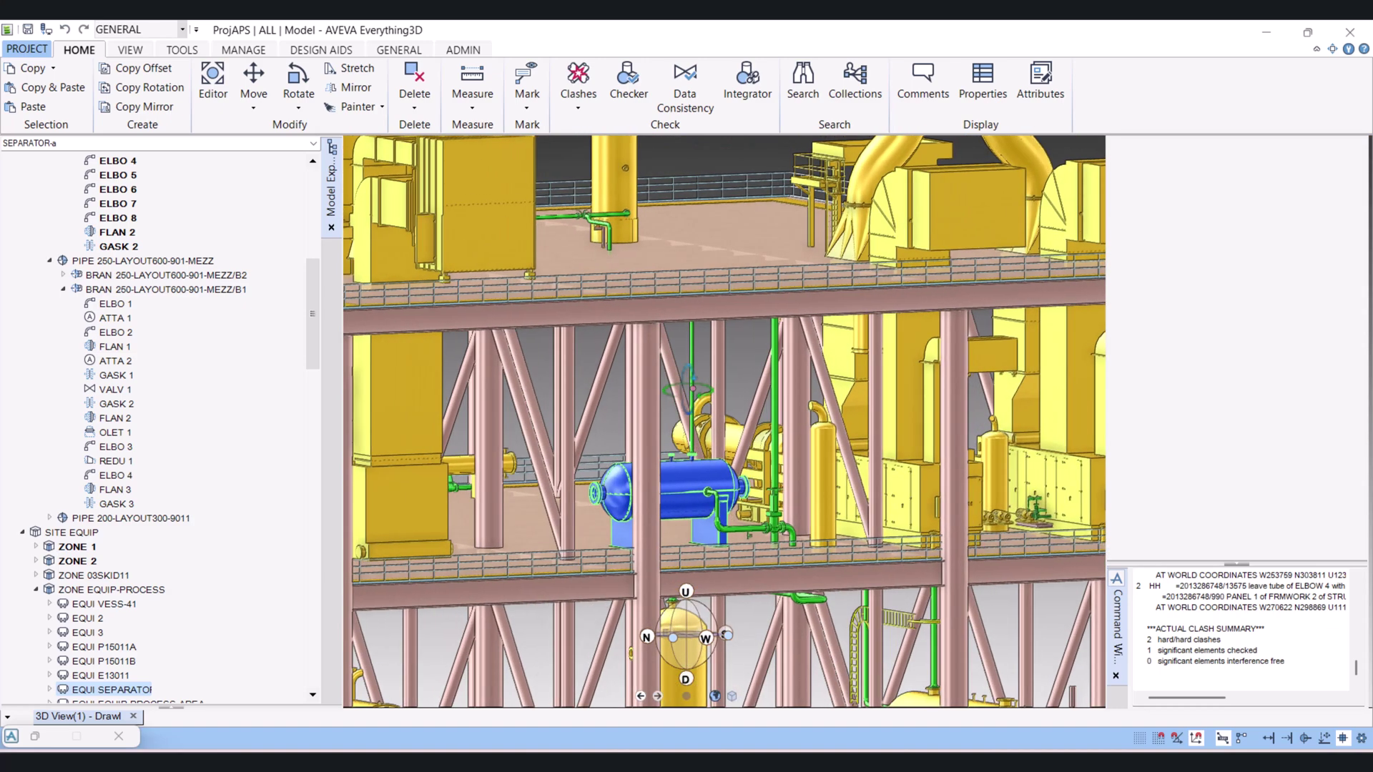